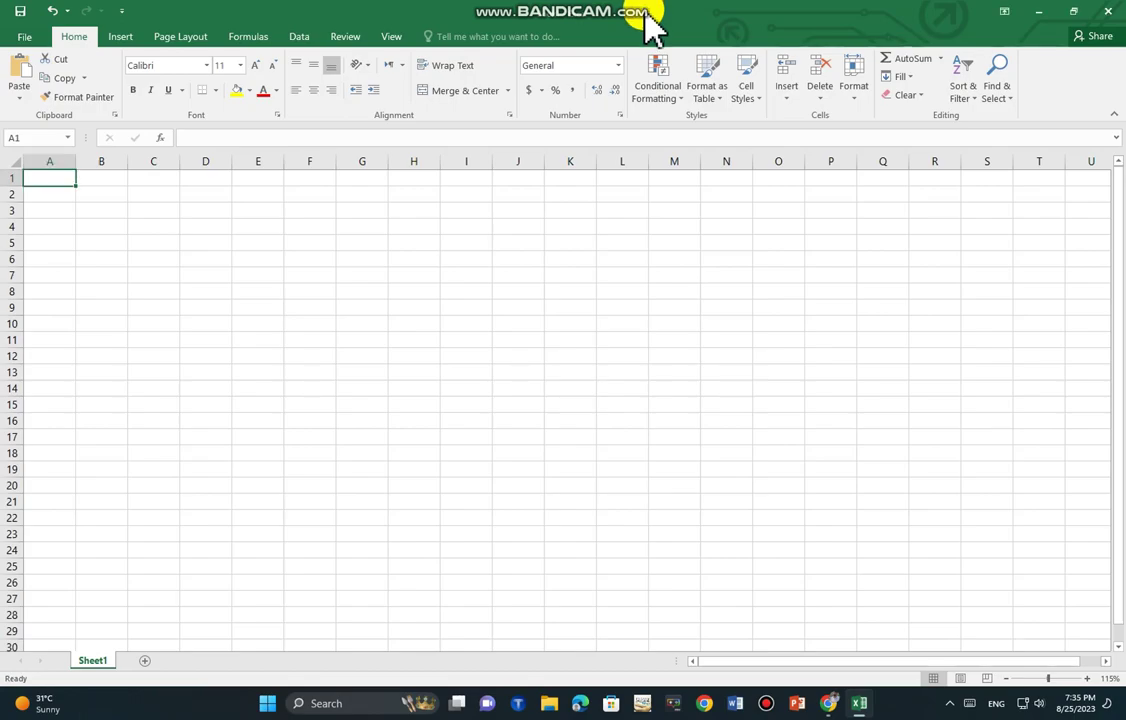
Step: Make row 1 taller and apply All Borders to A2:K23
{"action": "left_click", "coordinate": [62, 194]}
{"action": "mouse_move", "coordinate": [12, 202]}
{"action": "left_mouse_down"}
{"action": "mouse_move", "coordinate": [8, 228]}
{"action": "mouse_move", "coordinate": [581, 578]}
{"action": "left_mouse_up"}
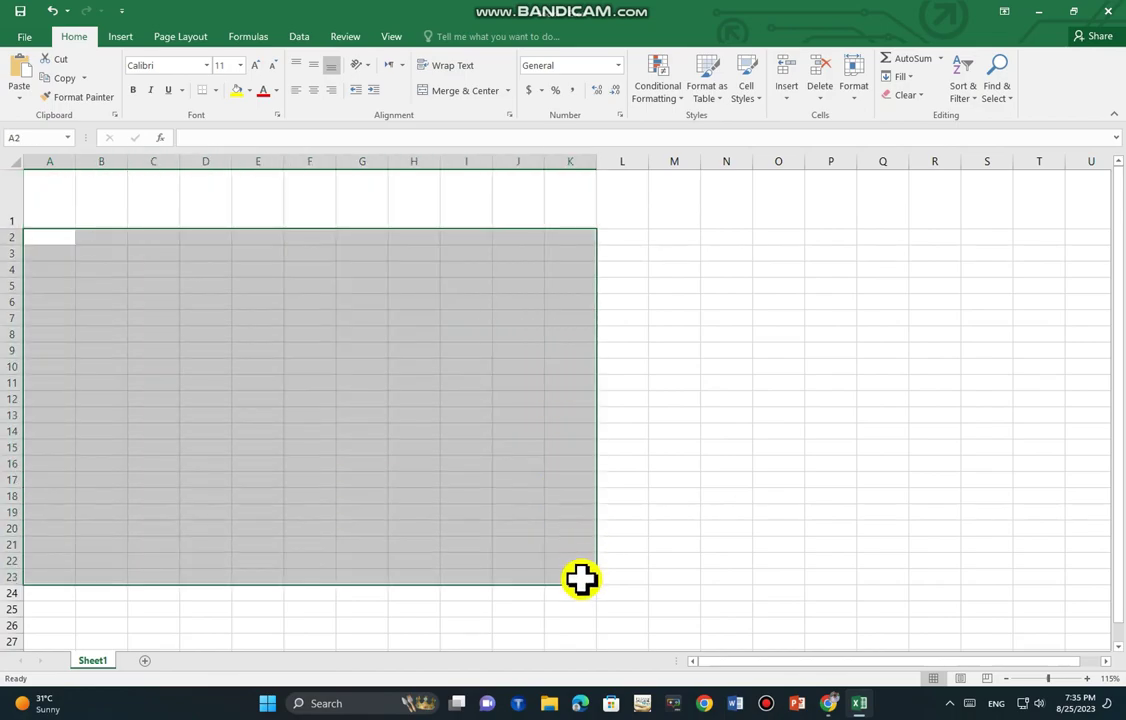
{"action": "left_click", "coordinate": [215, 90]}
{"action": "left_click", "coordinate": [231, 213]}
{"action": "left_click", "coordinate": [53, 239]}
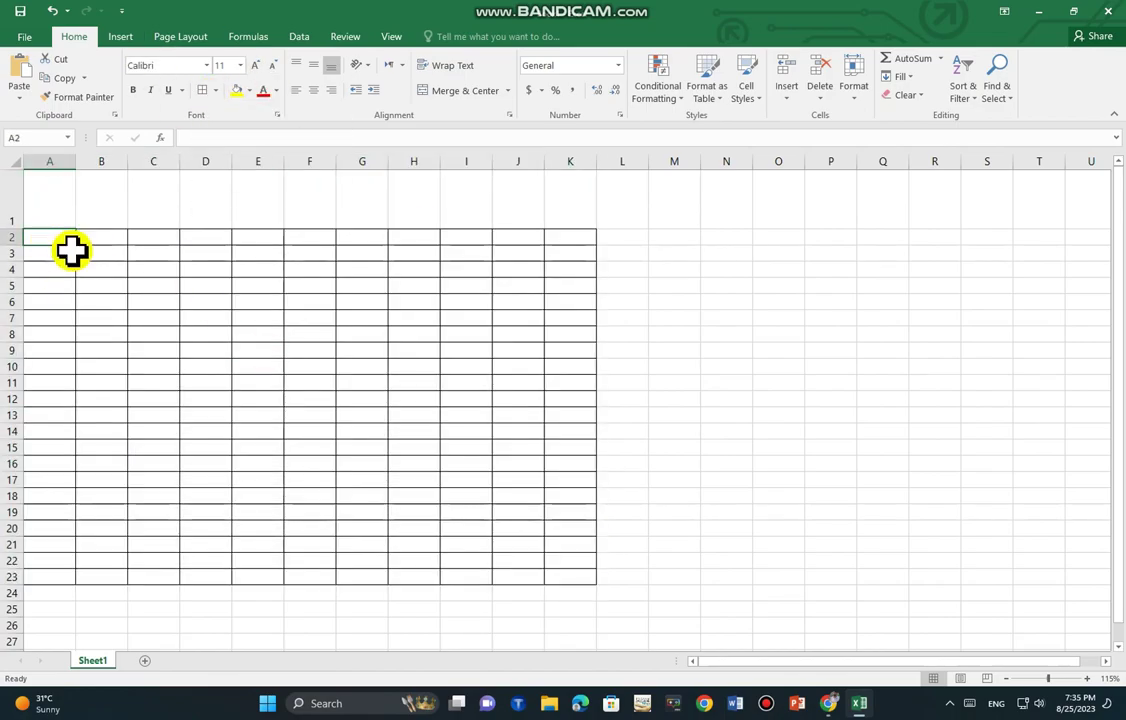
Step: Add the S.No header in A2 and fill serial numbers 1–21 down column A
{"action": "type", "text": "S.No"}
{"action": "key", "text": "Return"}
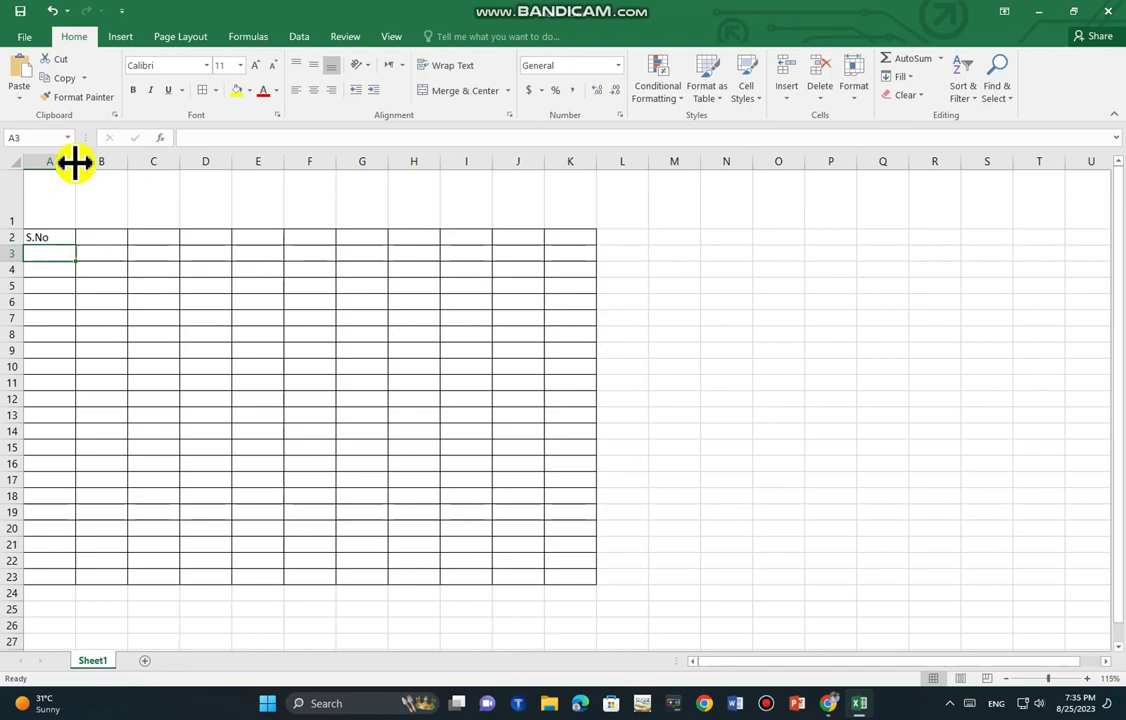
{"action": "double_click", "coordinate": [75, 161]}
{"action": "type", "text": "1"}
{"action": "key", "text": "Return"}
{"action": "type", "text": "2"}
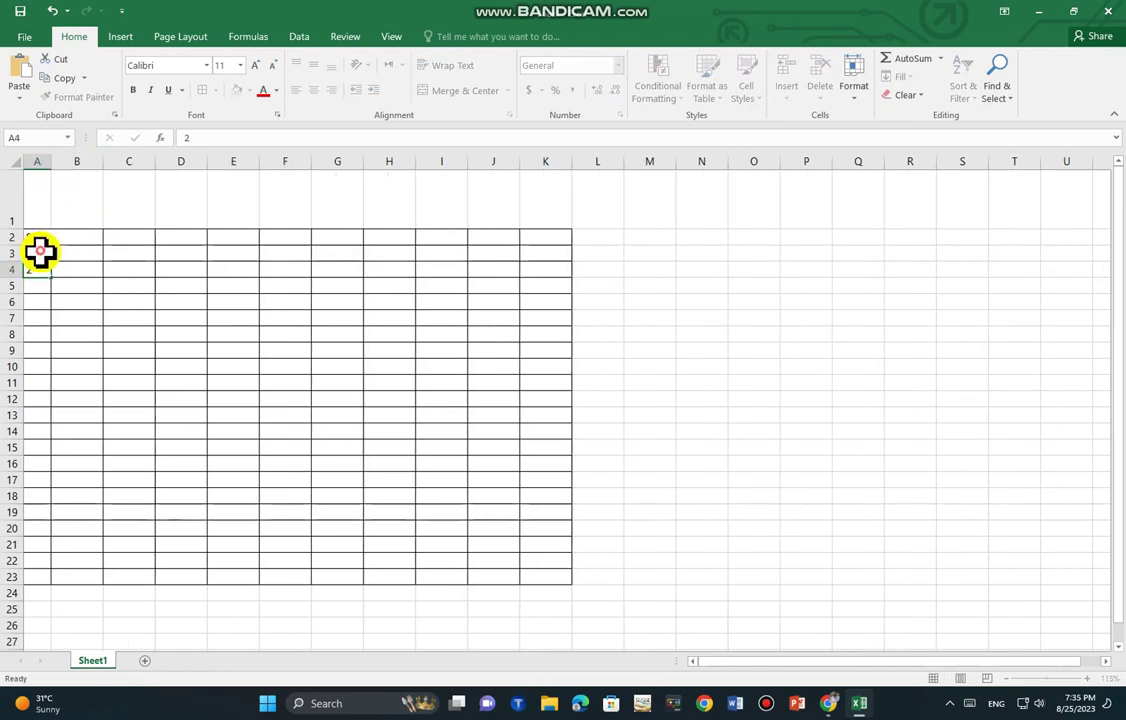
{"action": "left_click_drag", "start_coordinate": [40, 253], "coordinate": [40, 268]}
{"action": "left_click_drag", "start_coordinate": [49, 277], "coordinate": [58, 577]}
{"action": "left_click", "coordinate": [90, 241]}
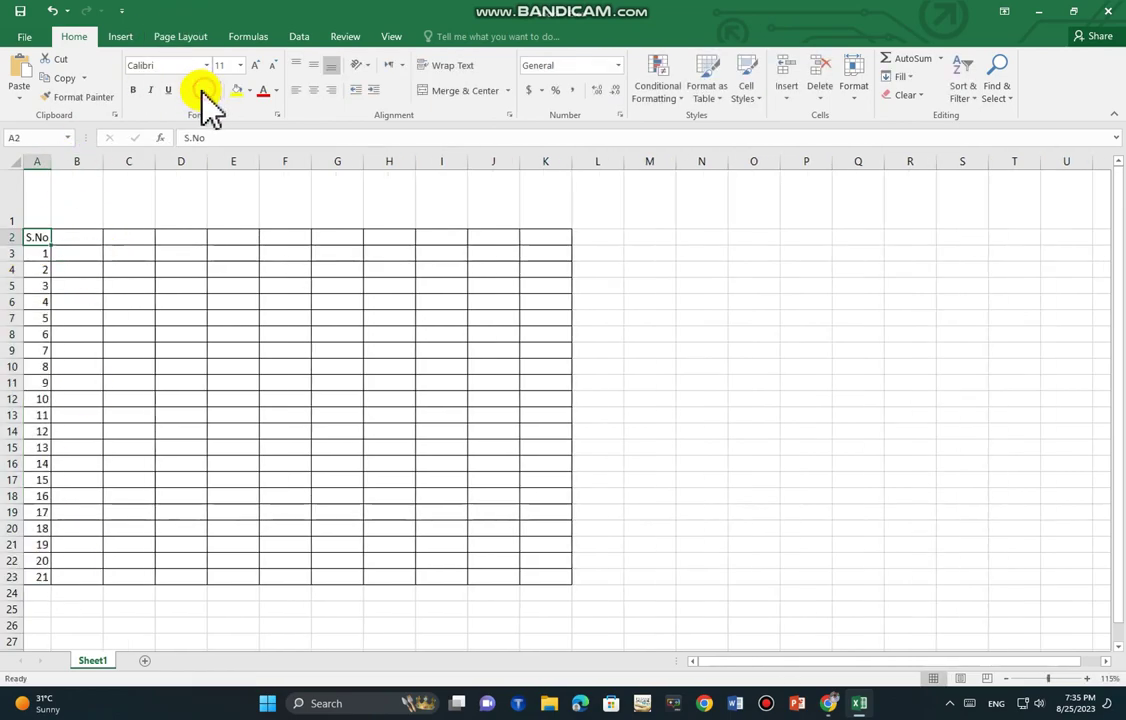
{"action": "left_click_drag", "start_coordinate": [50, 161], "coordinate": [136, 155]}
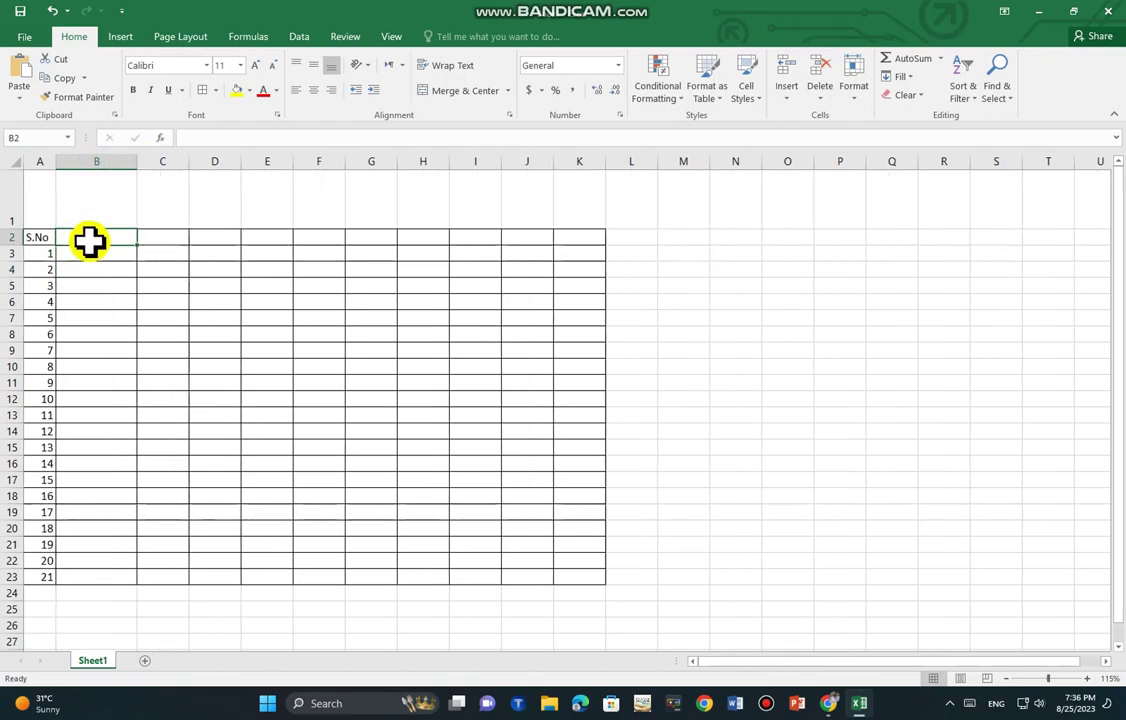
Step: Add the Roll No header and fill roll numbers 856800–856820 down column B
{"action": "type", "text": "Roll"}
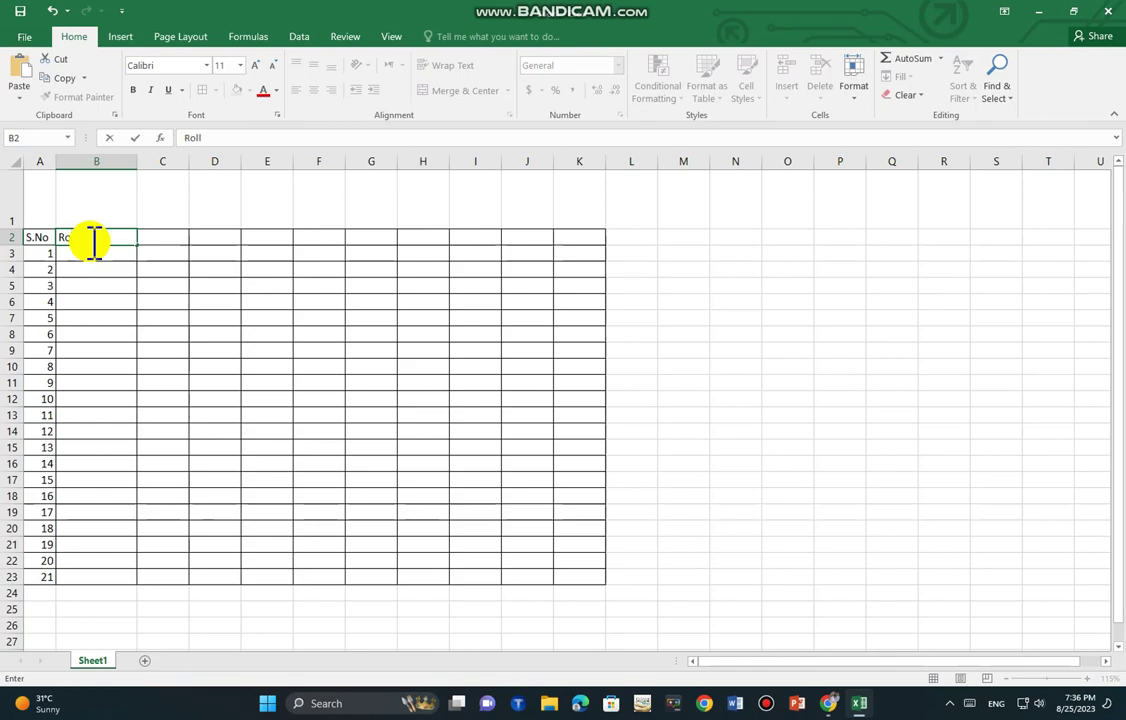
{"action": "type", "text": " No"}
{"action": "key", "text": "Return"}
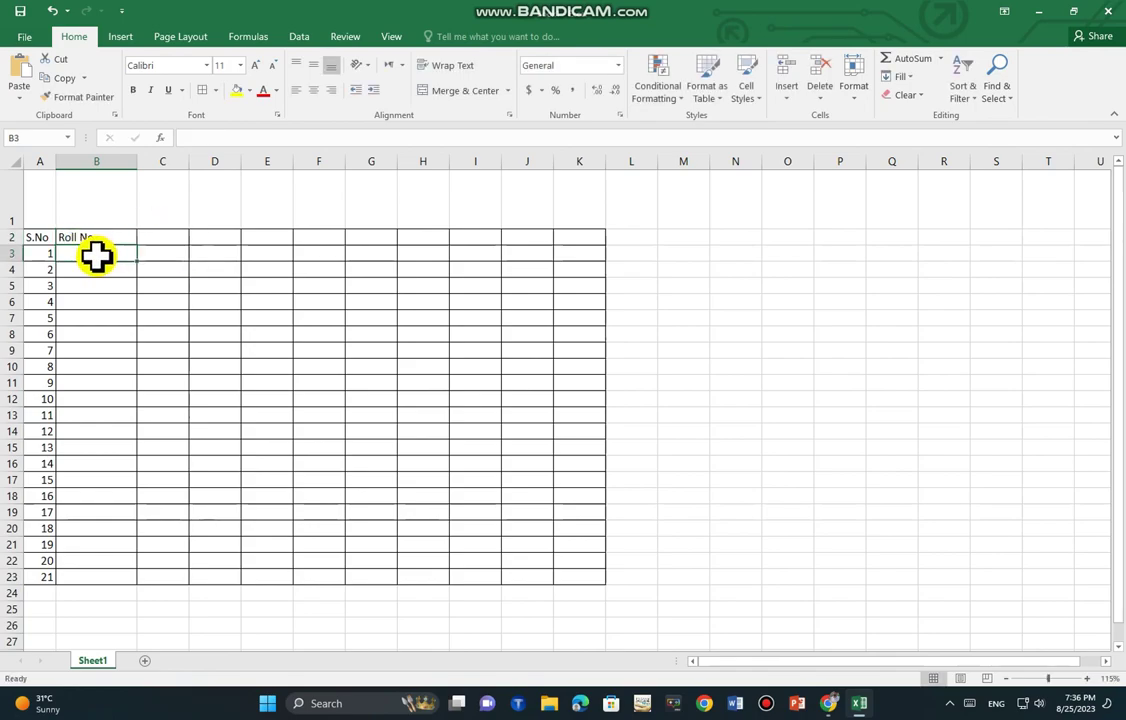
{"action": "type", "text": "856820"}
{"action": "key", "text": "Return"}
{"action": "type", "text": "85"}
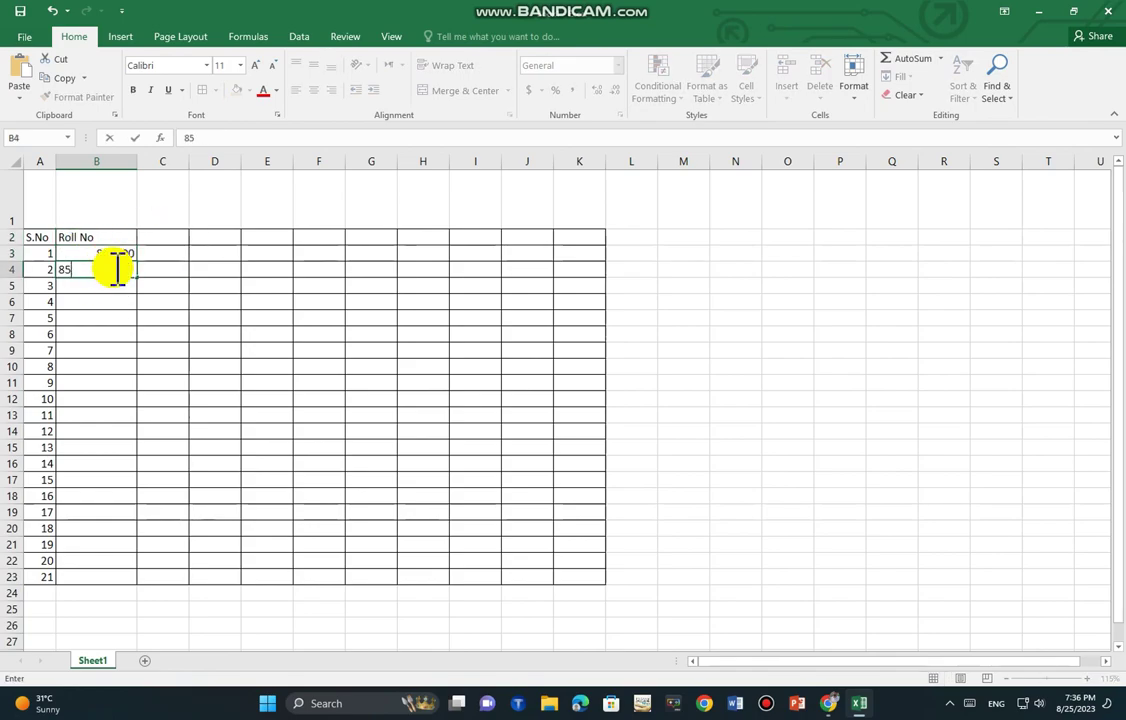
{"action": "mouse_move", "coordinate": [117, 268]}
{"action": "left_mouse_down"}
{"action": "mouse_move", "coordinate": [100, 251]}
{"action": "mouse_move", "coordinate": [116, 577]}
{"action": "left_mouse_up"}
{"action": "left_click", "coordinate": [173, 237]}
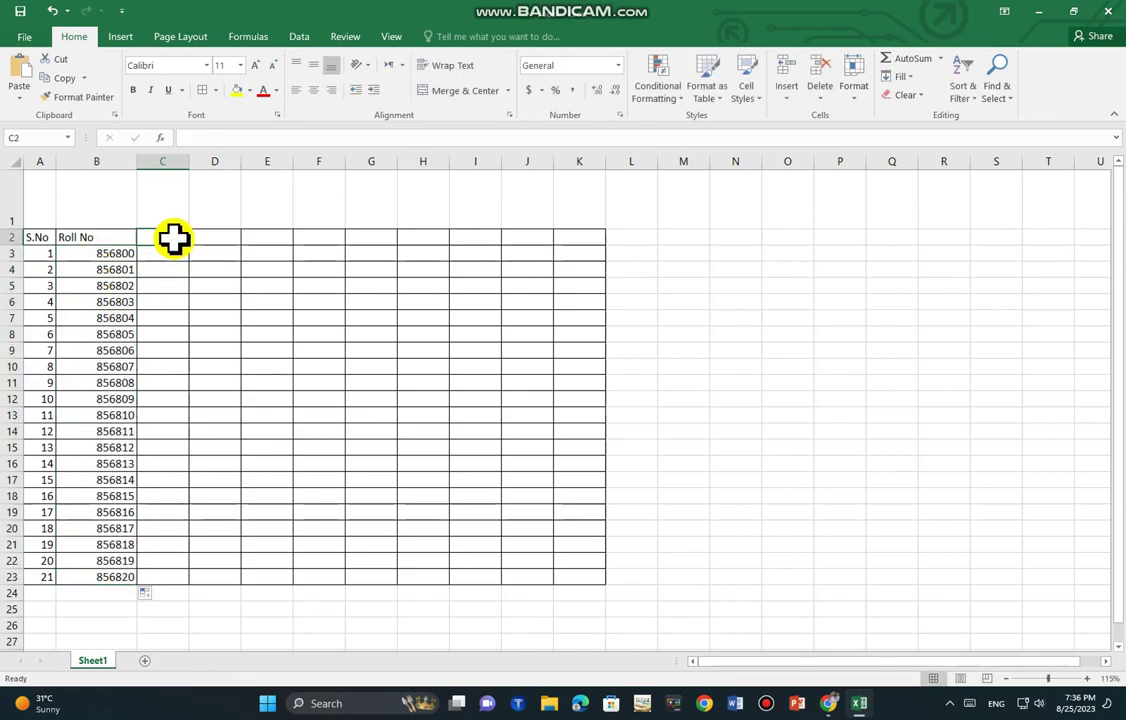
Step: Enter subject headers Islamic Study, Urdu, Einglish, Phy, Chem and Bio in C2:H2, widening columns C and D
{"action": "type", "text": "Islamic Stud"}
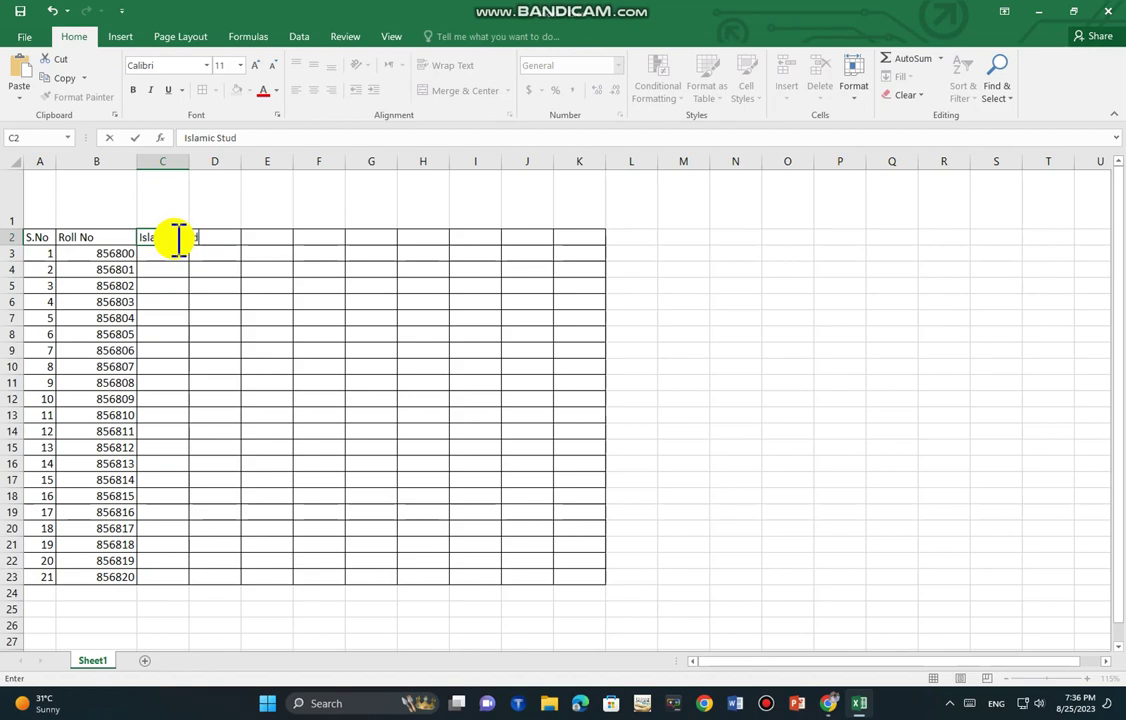
{"action": "type", "text": "y"}
{"action": "left_click", "coordinate": [200, 161]}
{"action": "left_click_drag", "start_coordinate": [189, 161], "coordinate": [379, 161]}
{"action": "left_click", "coordinate": [239, 237]}
{"action": "type", "text": "Urdu"}
{"action": "key", "text": "Tab"}
{"action": "type", "text": "E"}
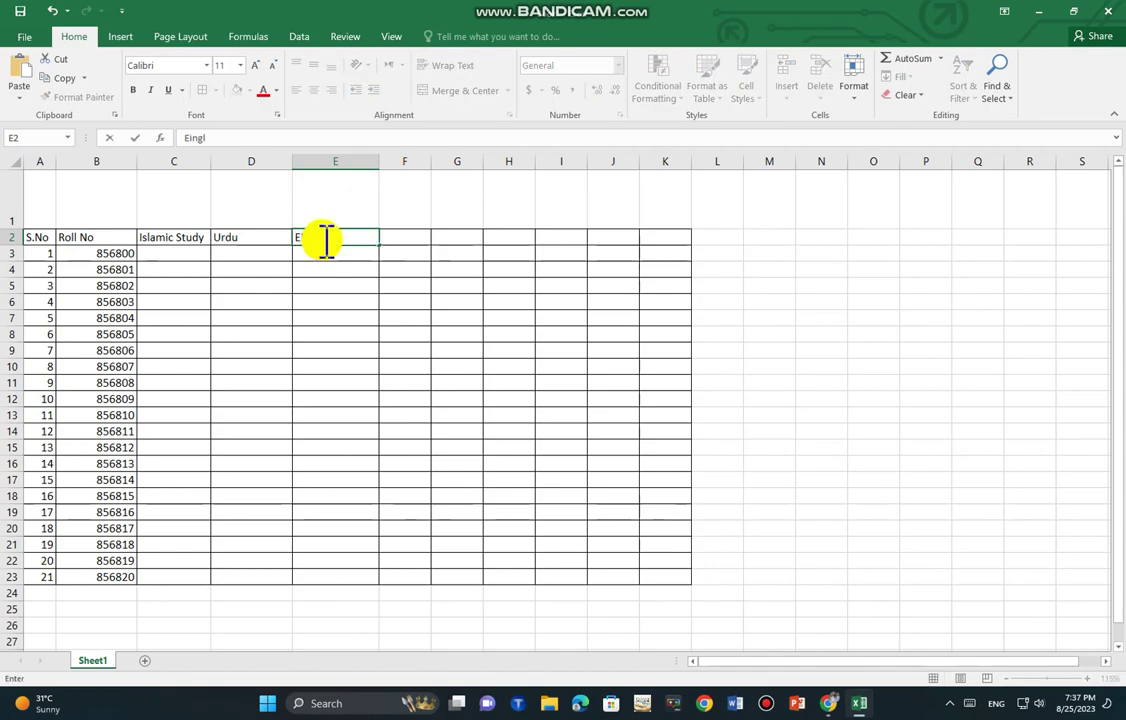
{"action": "left_click", "coordinate": [403, 233]}
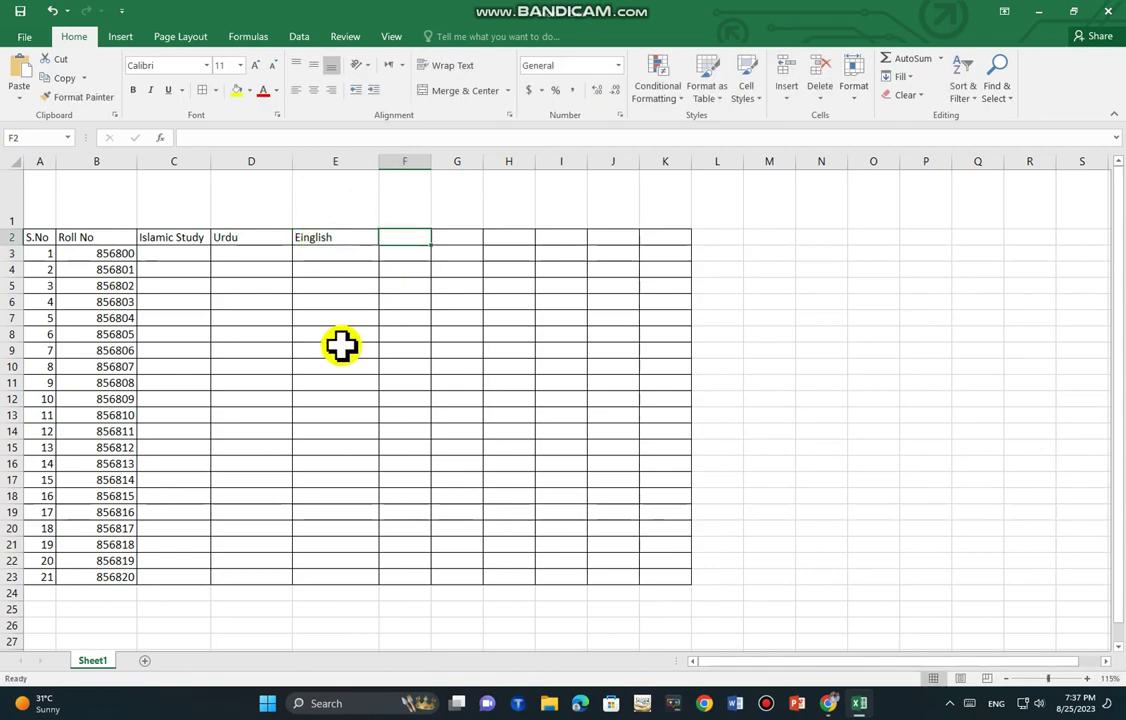
{"action": "type", "text": "Phy"}
{"action": "key", "text": "Tab"}
{"action": "type", "text": "c"}
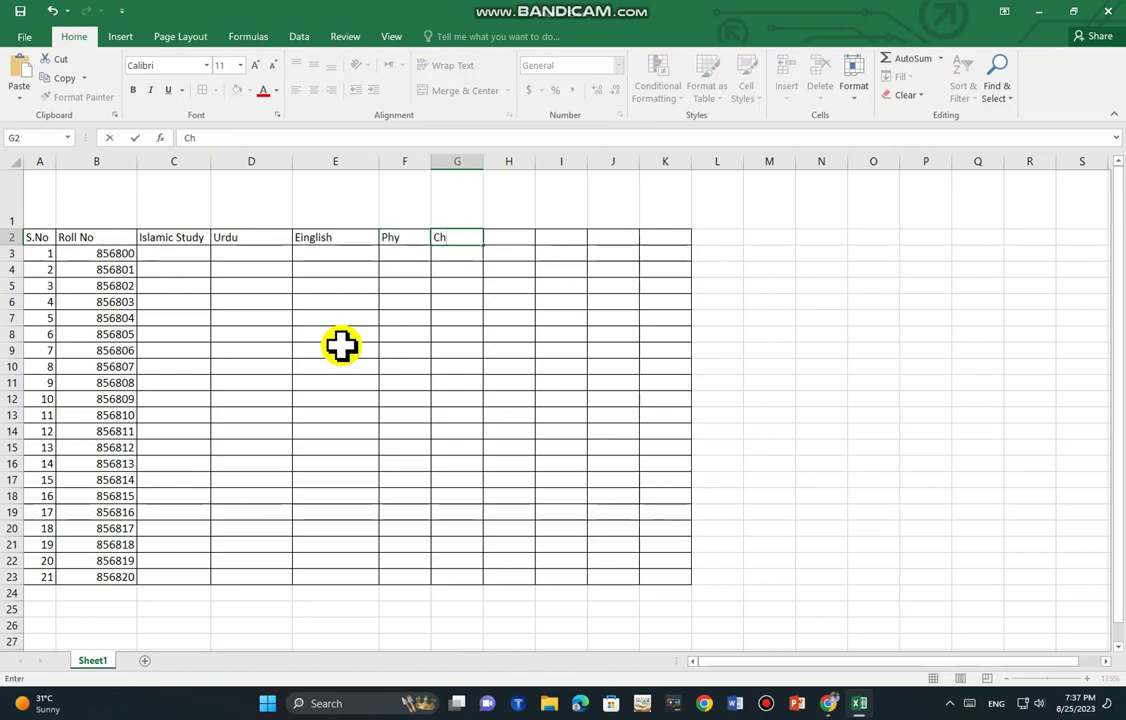
{"action": "key", "text": "Tab"}
{"action": "type", "text": "B"}
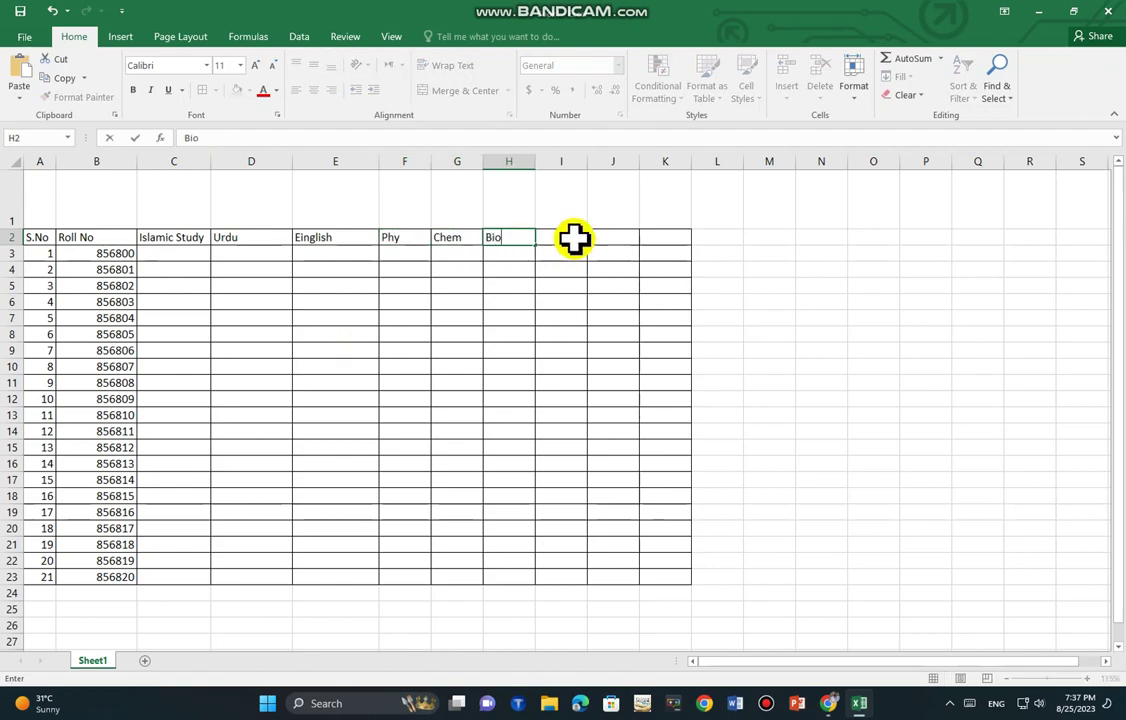
Step: Enter the Total, Persentage and Pass/Fail headers in I2:K2, widening column J
{"action": "left_click", "coordinate": [575, 239]}
{"action": "type", "text": "Total"}
{"action": "key", "text": "Tab"}
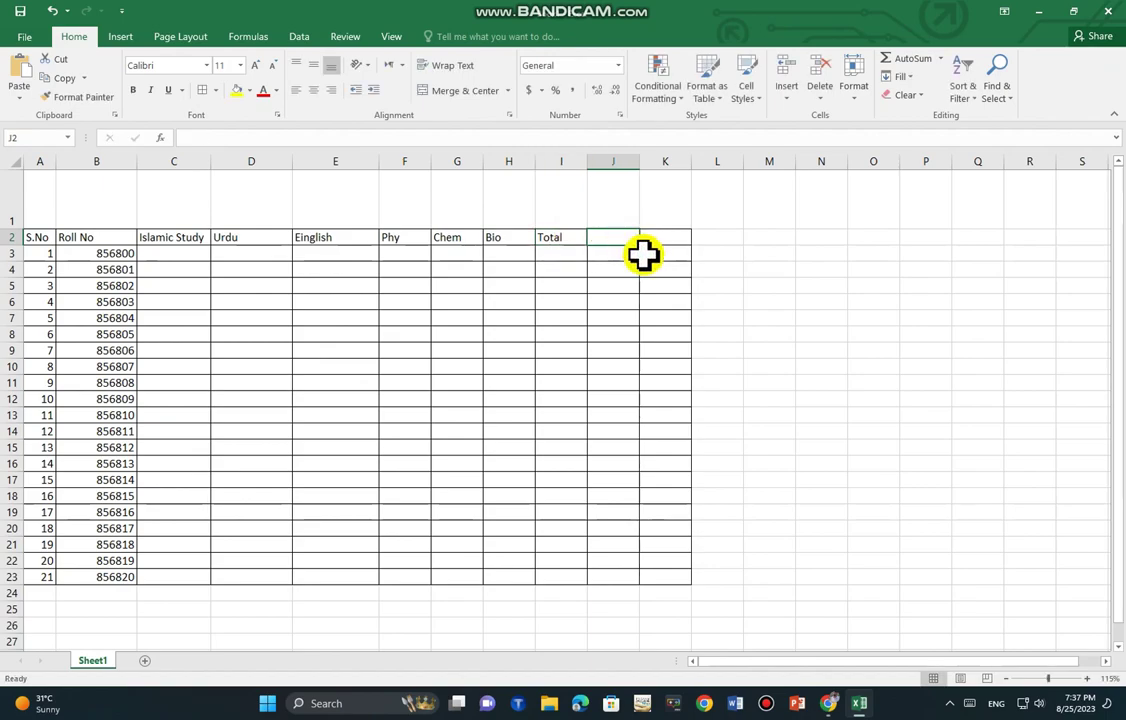
{"action": "type", "text": "Perse"}
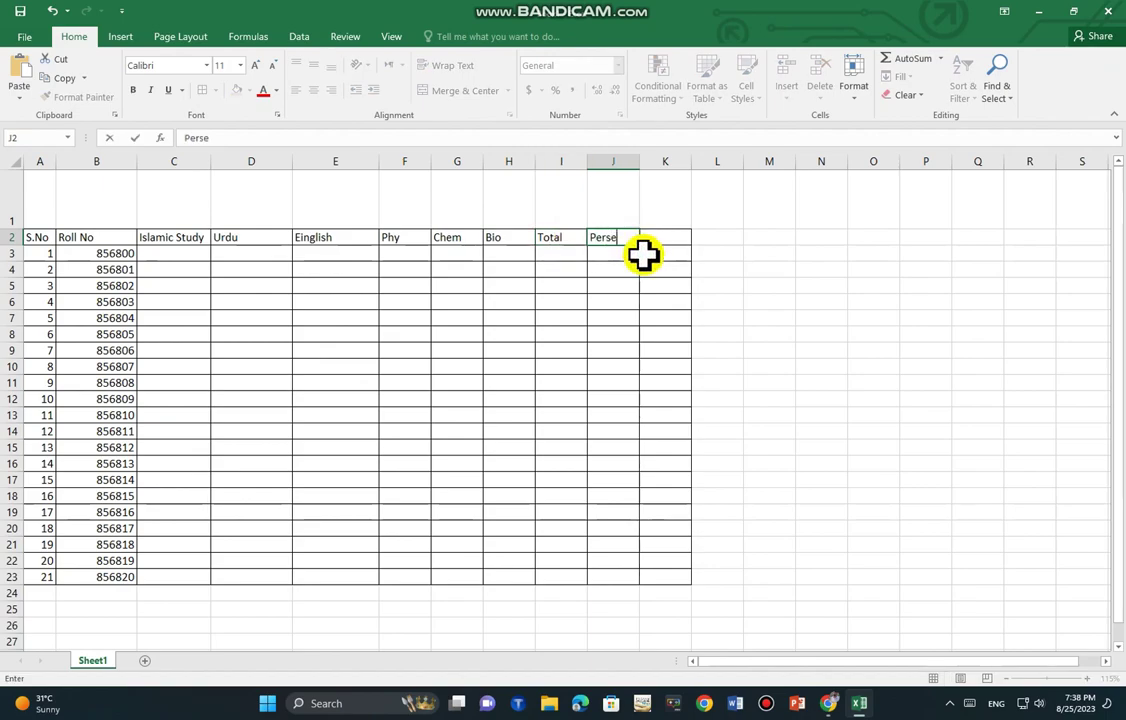
{"action": "left_click", "coordinate": [638, 161]}
{"action": "left_click", "coordinate": [679, 242]}
{"action": "left_click_drag", "start_coordinate": [640, 161], "coordinate": [717, 161]}
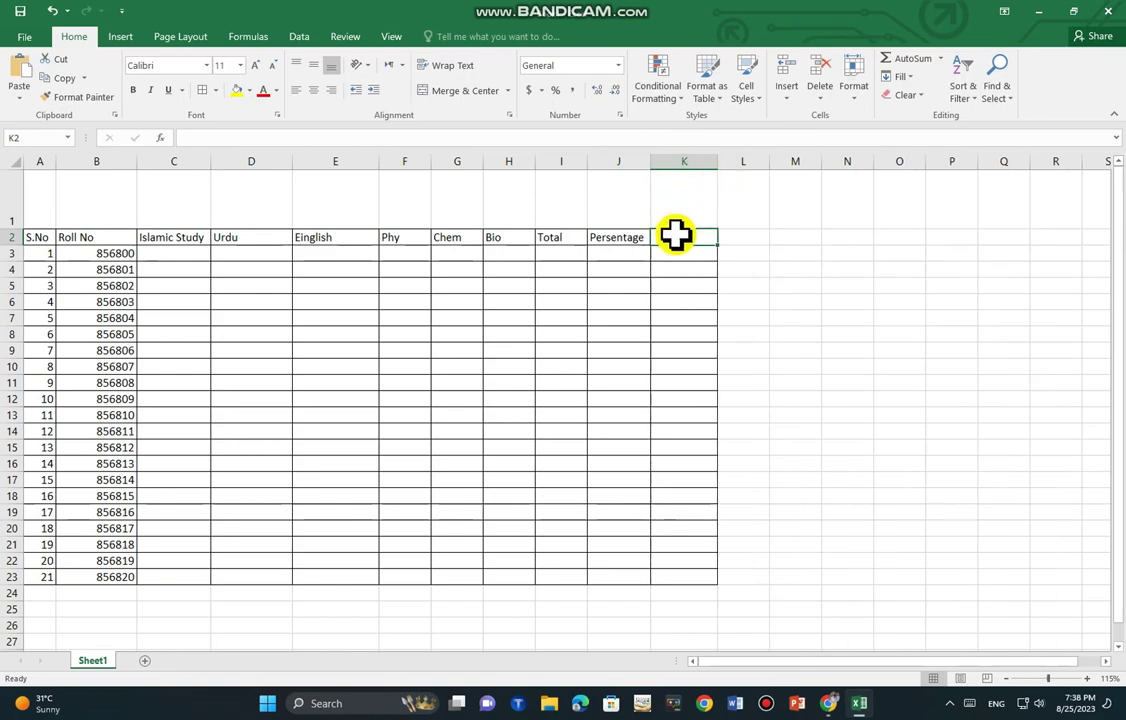
{"action": "type", "text": "pass"}
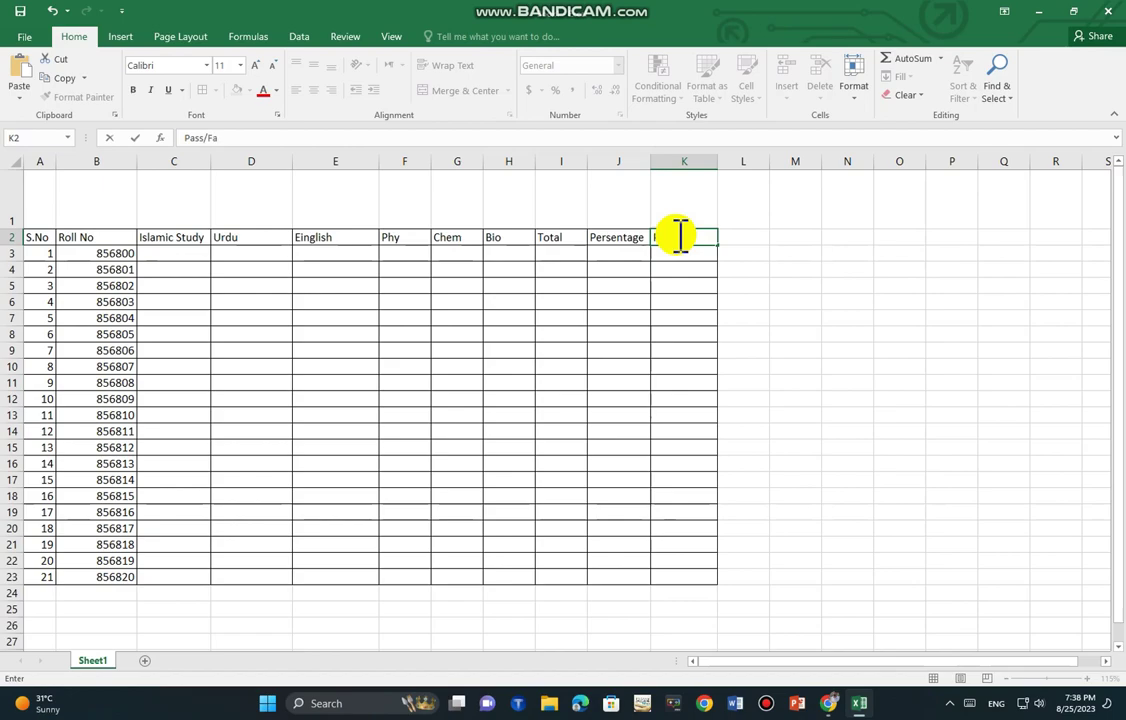
{"action": "type", "text": "il"}
{"action": "left_click", "coordinate": [181, 256]}
{"action": "type", "text": "="}
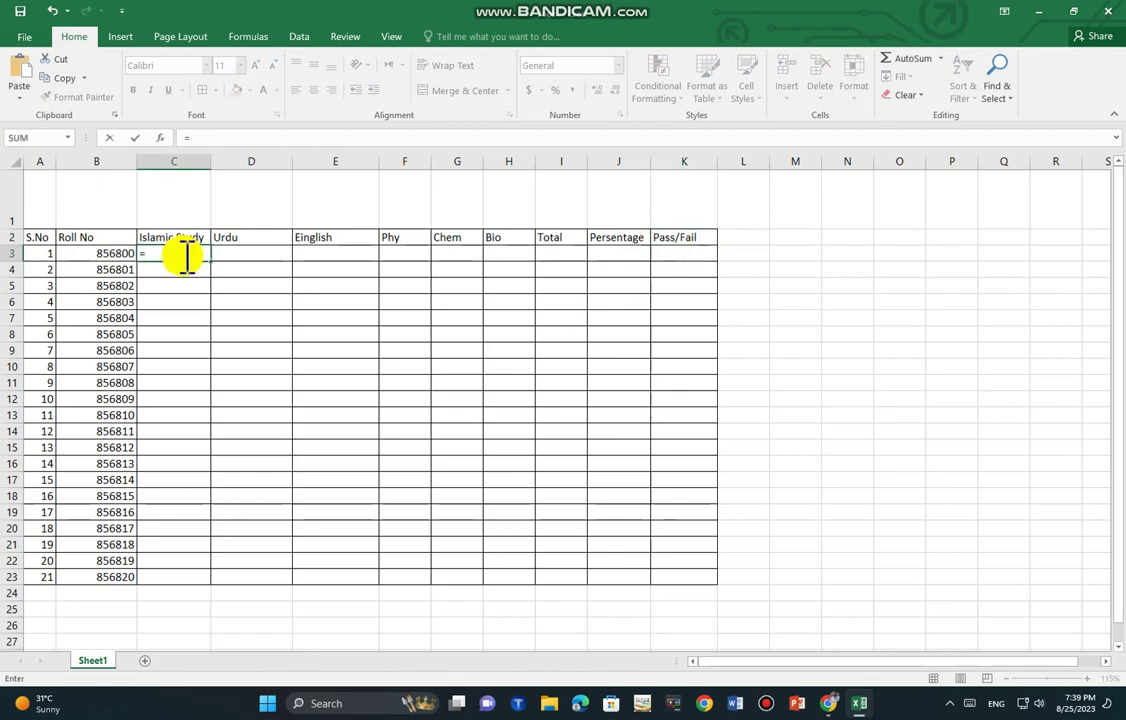
{"action": "type", "text": "r"}
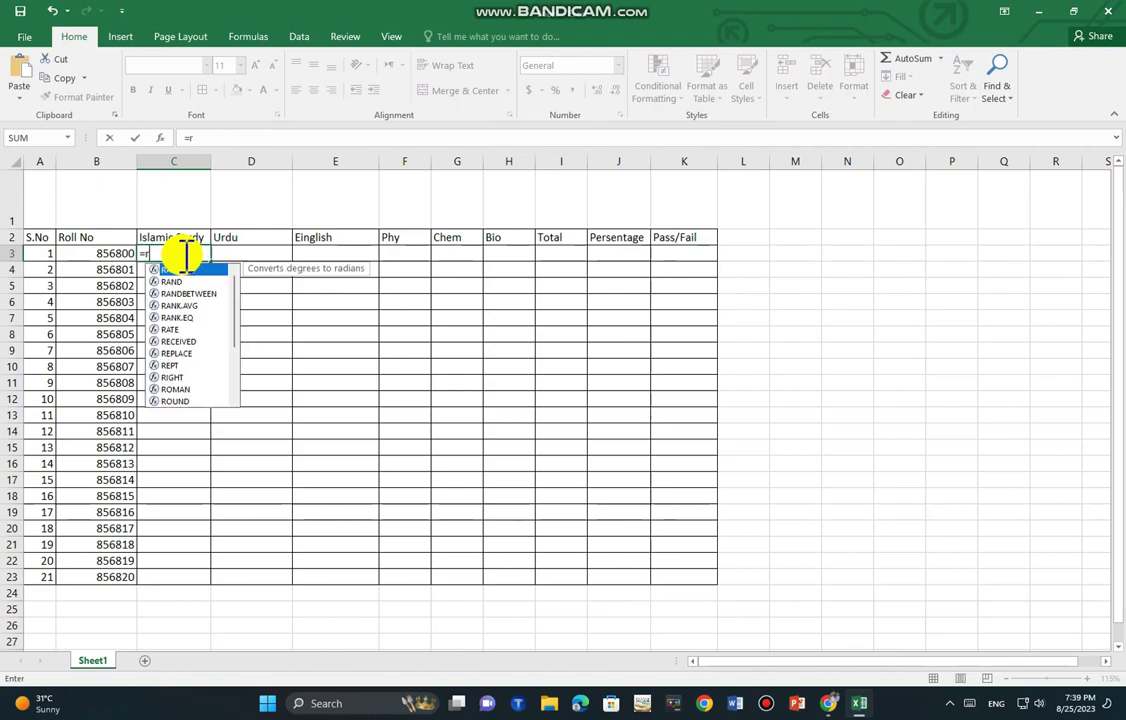
{"action": "type", "text": "andbe"}
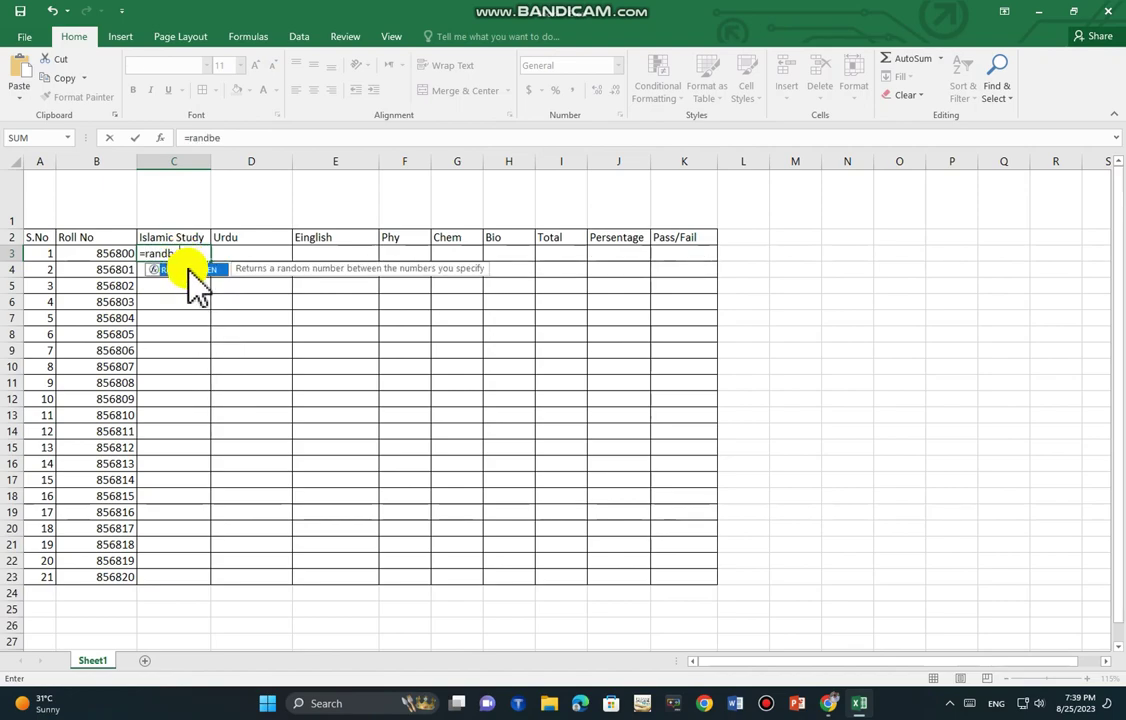
Step: Put =RANDBETWEEN(30,100) in C3 as the first student's Islamic Study mark
{"action": "double_click", "coordinate": [188, 269]}
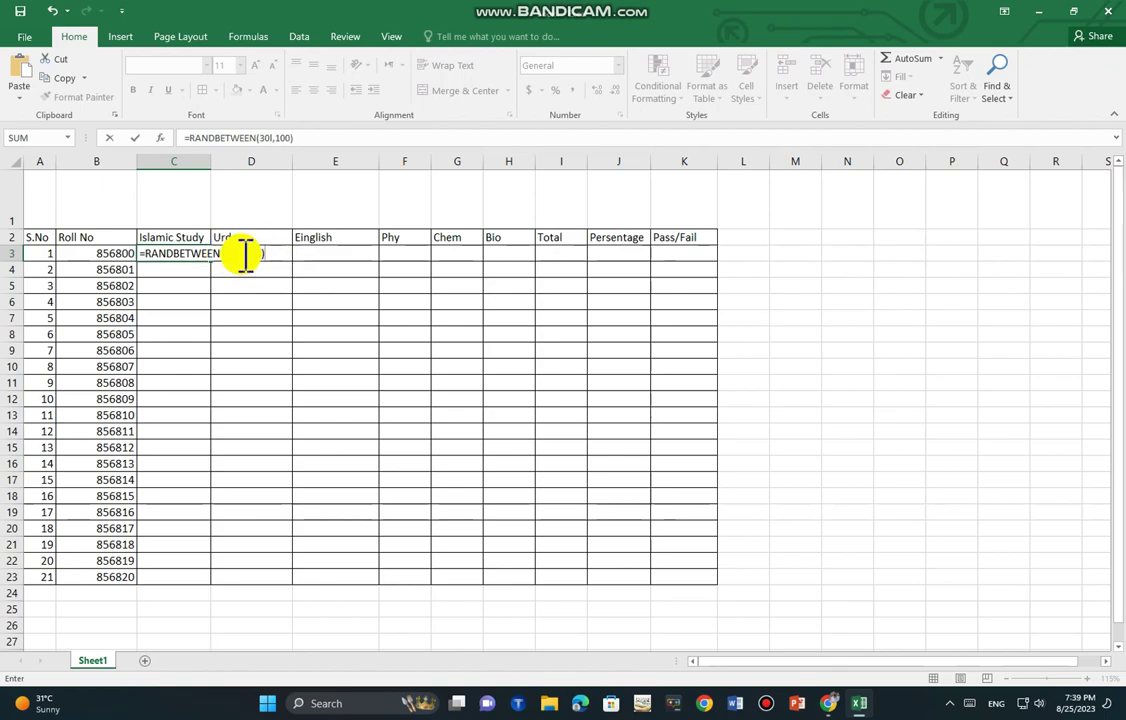
{"action": "left_click", "coordinate": [244, 253]}
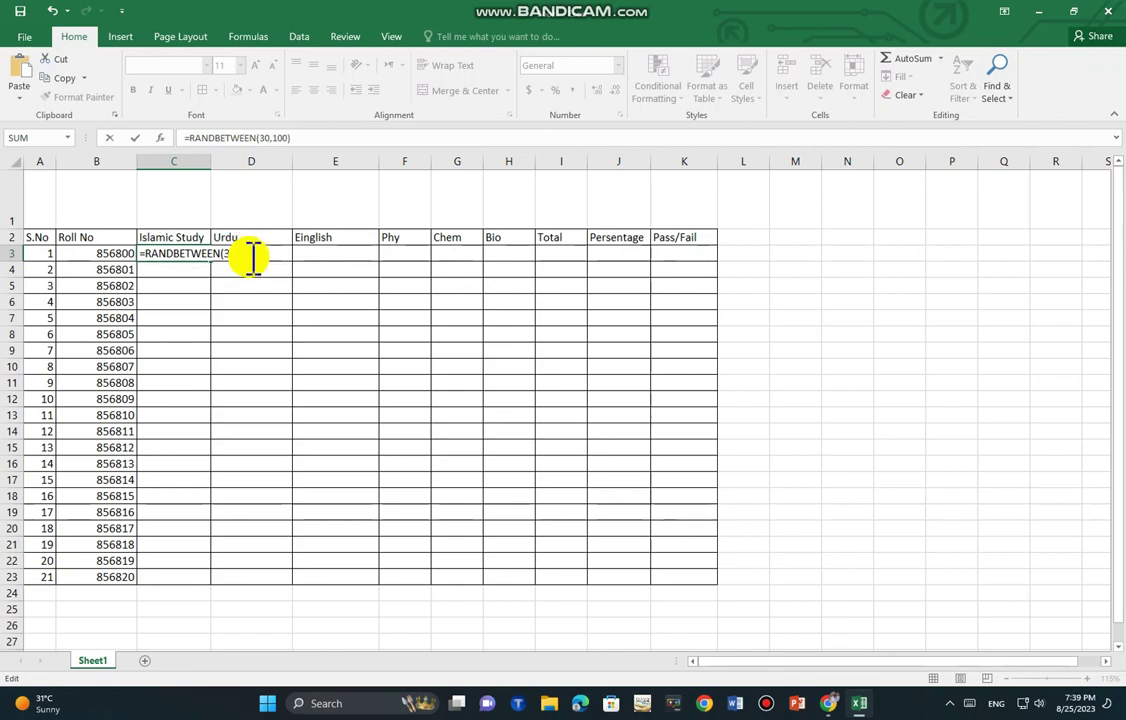
{"action": "key", "text": "Return"}
{"action": "left_click", "coordinate": [200, 255]}
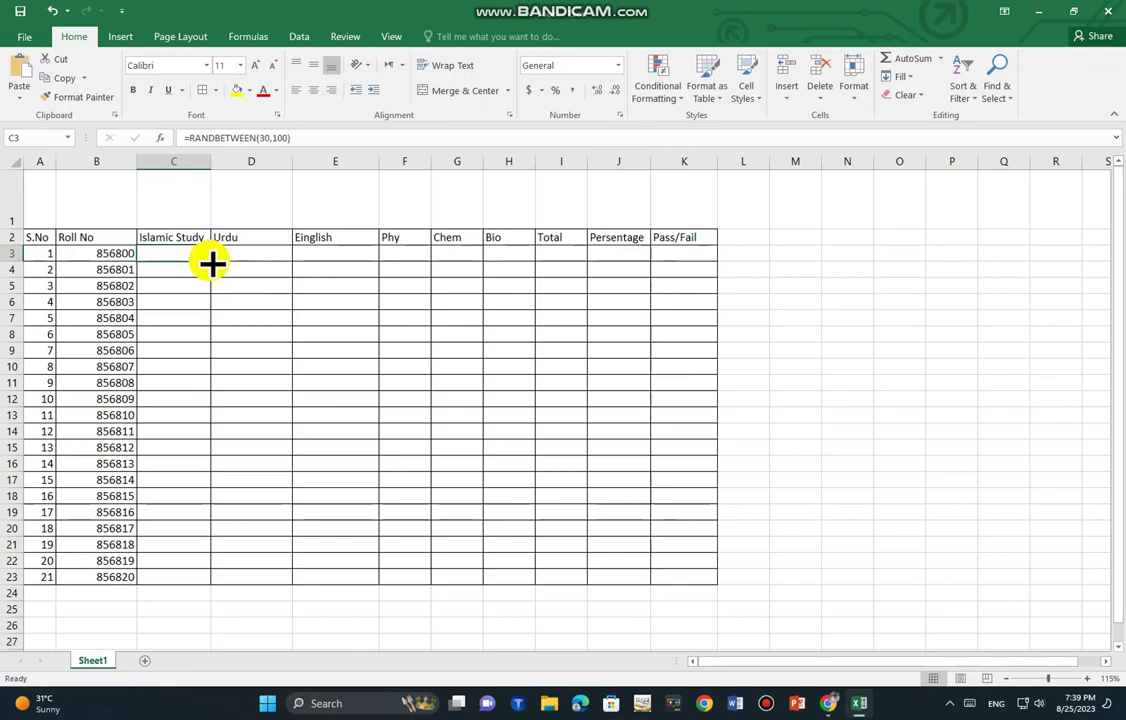
Step: Fill the RANDBETWEEN formula from C3 across and down the table to row 23
{"action": "left_click_drag", "start_coordinate": [211, 261], "coordinate": [150, 590]}
{"action": "left_click", "coordinate": [198, 256]}
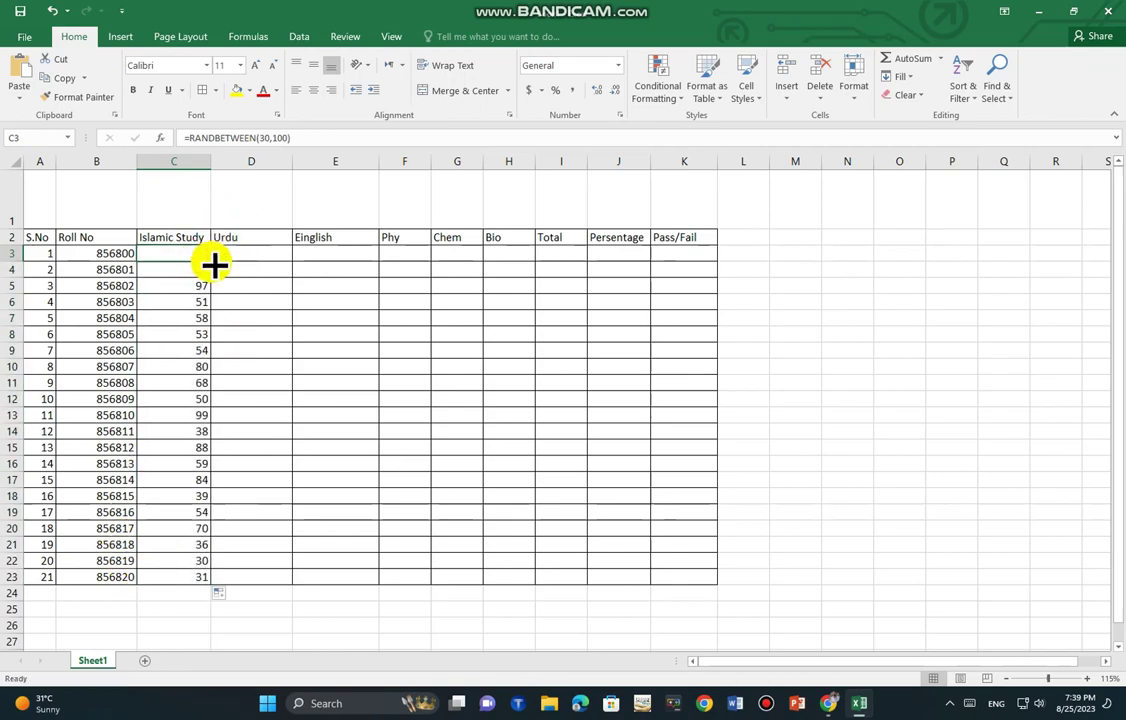
{"action": "mouse_move", "coordinate": [214, 264]}
{"action": "left_mouse_down"}
{"action": "mouse_move", "coordinate": [588, 264]}
{"action": "mouse_move", "coordinate": [573, 573]}
{"action": "left_mouse_up"}
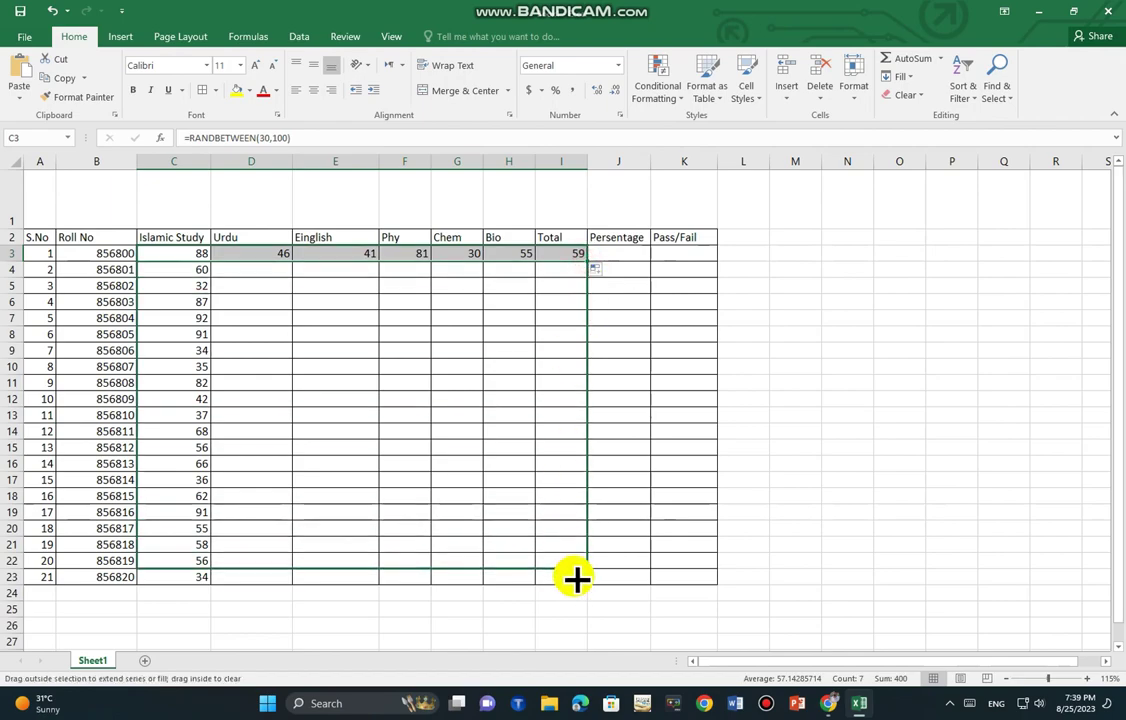
Step: Overwrite the English mark in E14 with the fixed value 55
{"action": "left_click", "coordinate": [327, 432]}
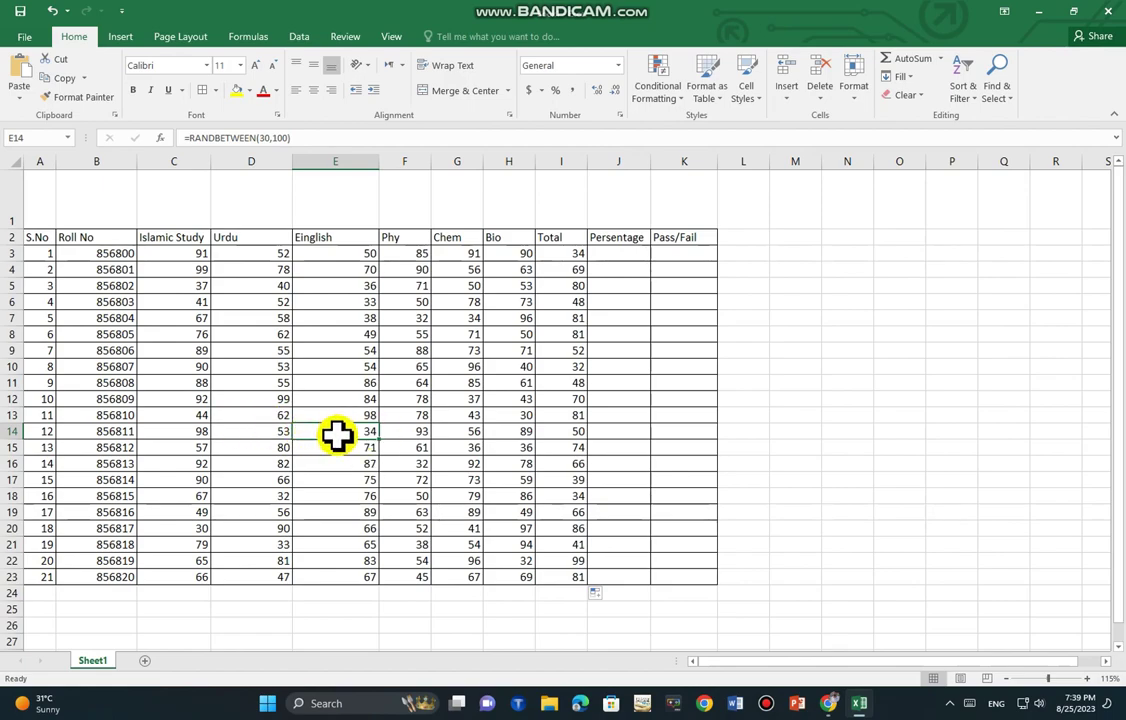
{"action": "double_click", "coordinate": [336, 434]}
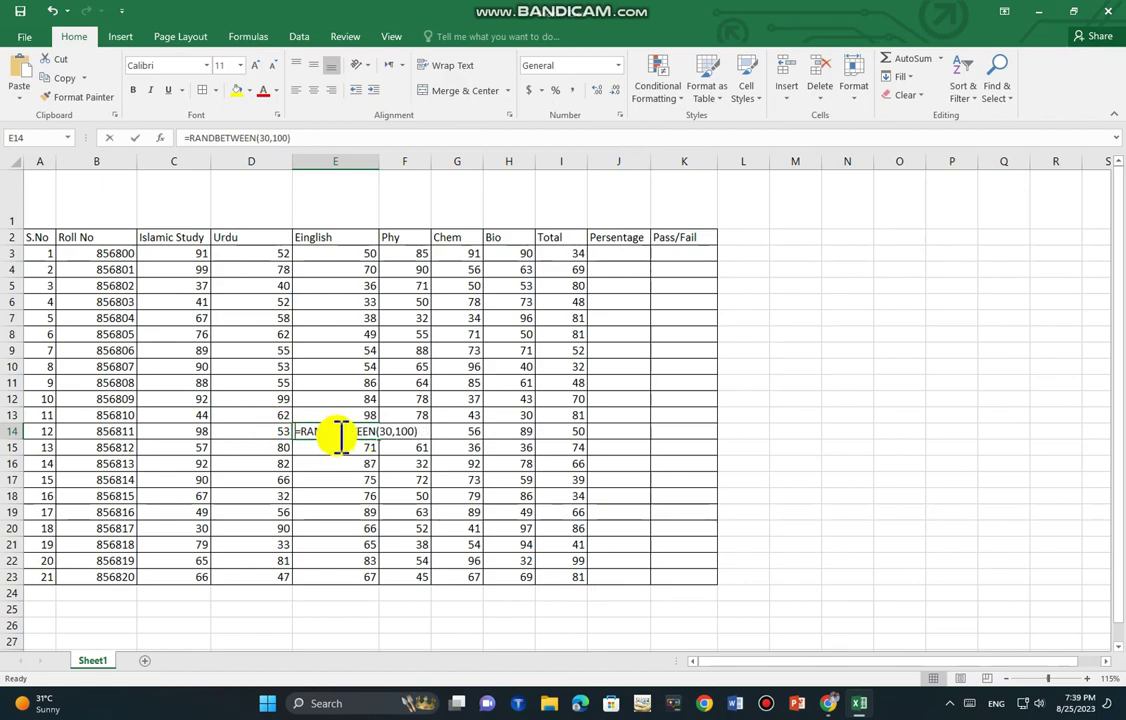
{"action": "type", "text": "55"}
{"action": "key", "text": "Return"}
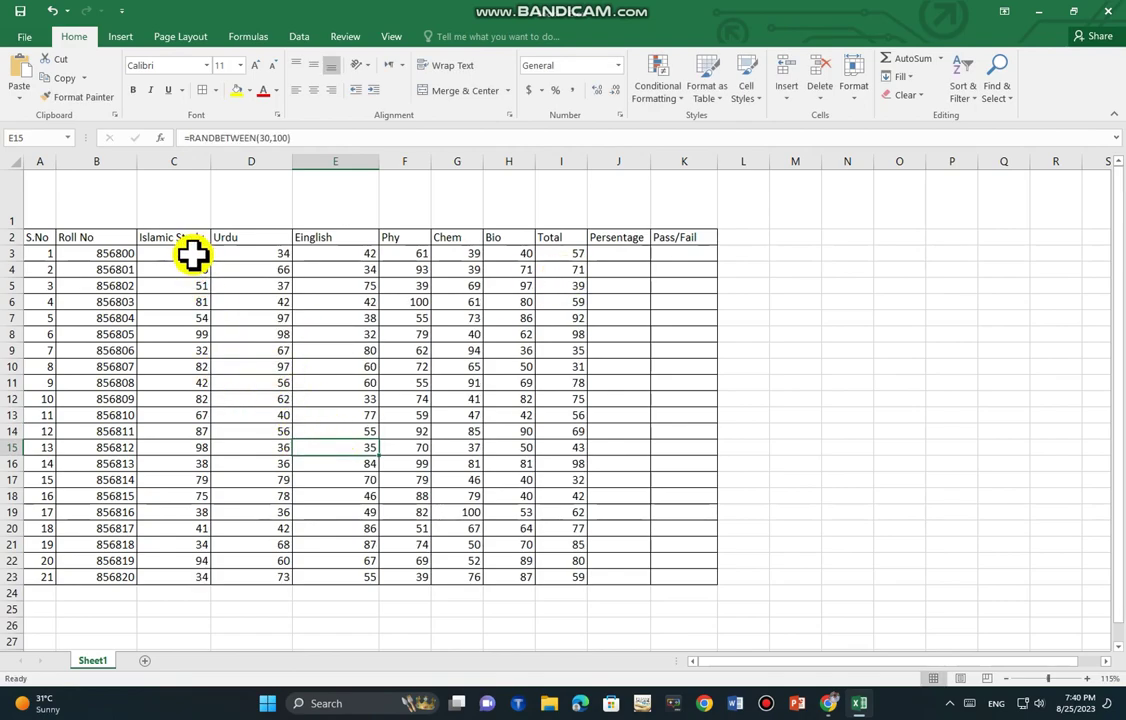
Step: Clear the random numbers from the Total column I3:I23
{"action": "left_click_drag", "start_coordinate": [190, 256], "coordinate": [555, 576]}
{"action": "left_click", "coordinate": [561, 625]}
{"action": "left_click_drag", "start_coordinate": [560, 256], "coordinate": [568, 565]}
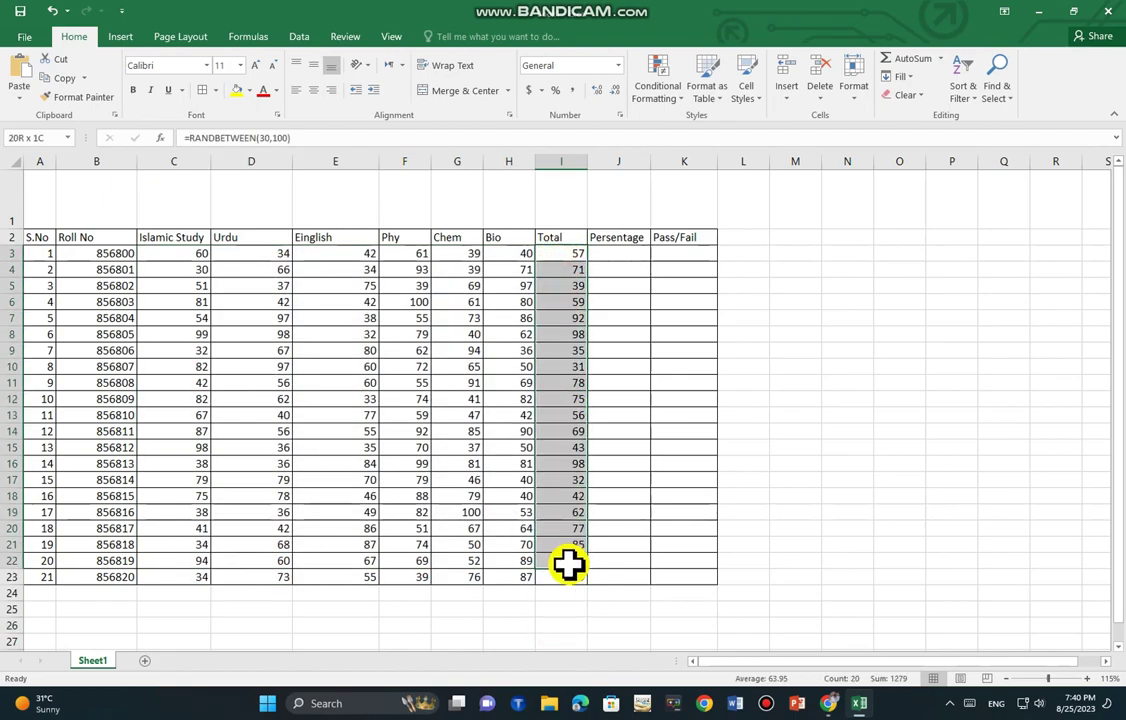
{"action": "key", "text": "Delete"}
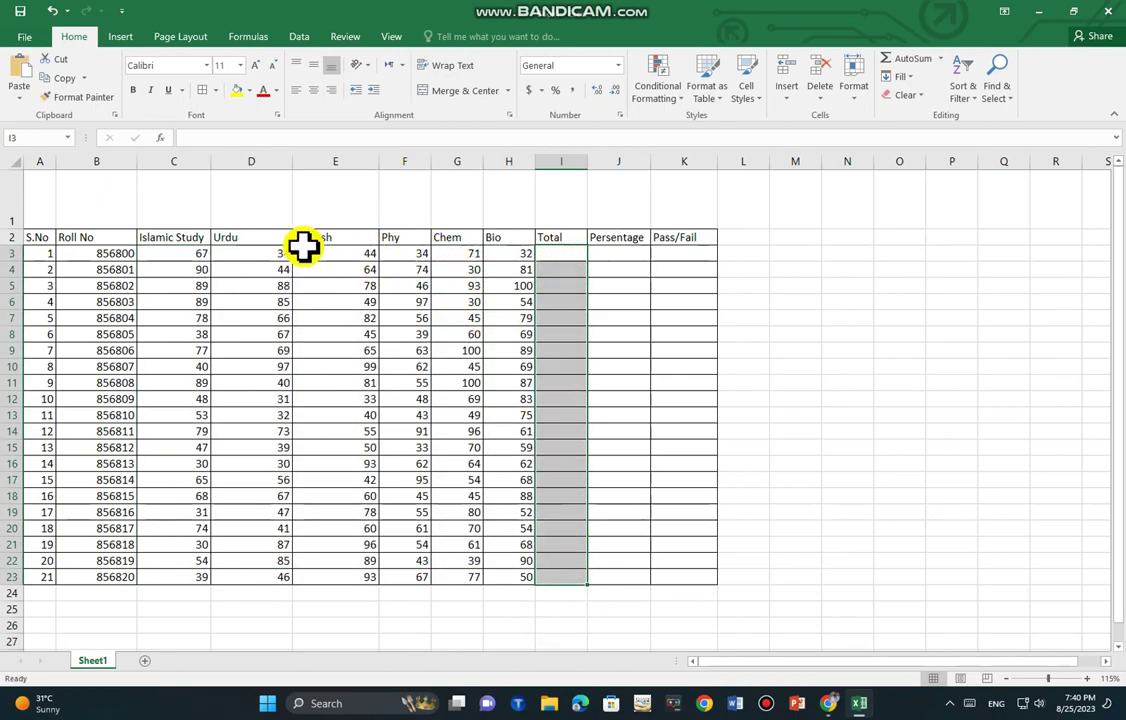
Step: Enter test values 5 in P13 and 6 in P14, making the random marks recalculate
{"action": "left_click_drag", "start_coordinate": [168, 254], "coordinate": [511, 580]}
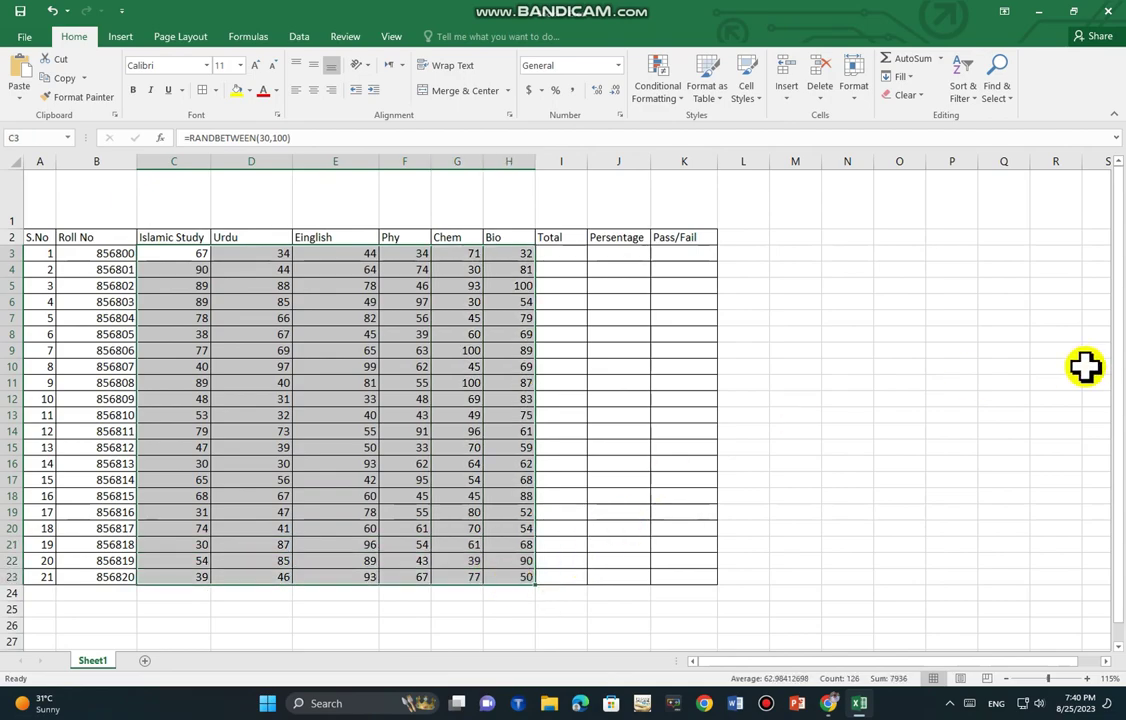
{"action": "left_click", "coordinate": [932, 412]}
{"action": "type", "text": "5"}
{"action": "key", "text": "Return"}
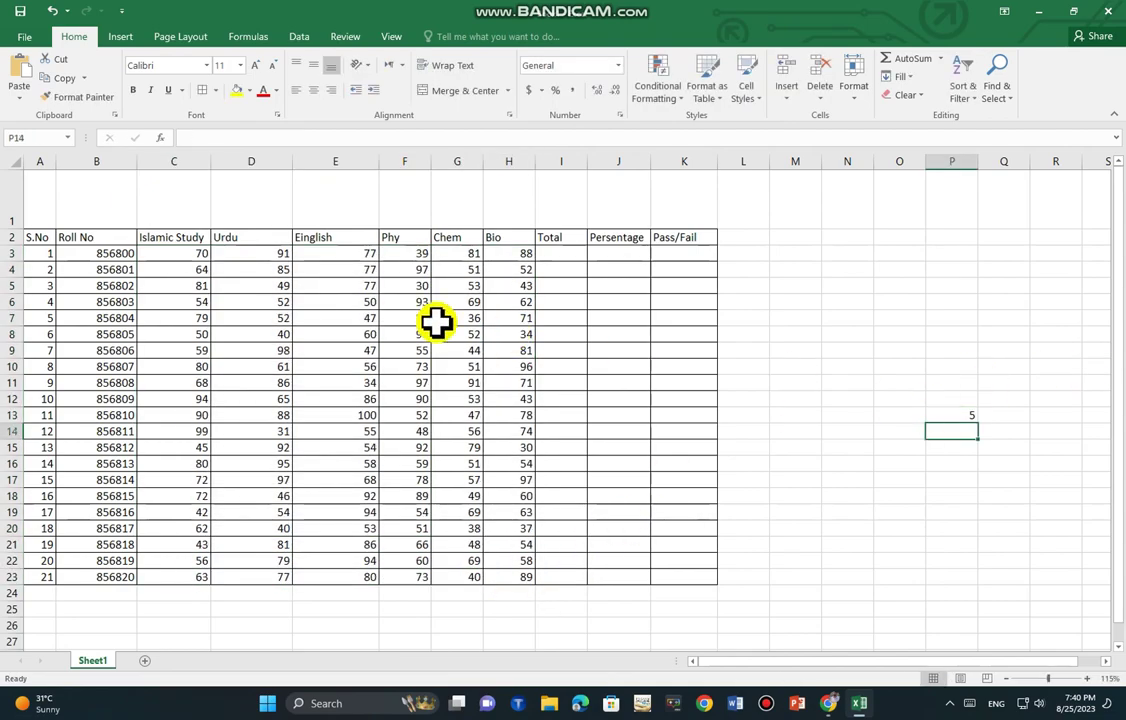
{"action": "type", "text": "6"}
{"action": "key", "text": "Return"}
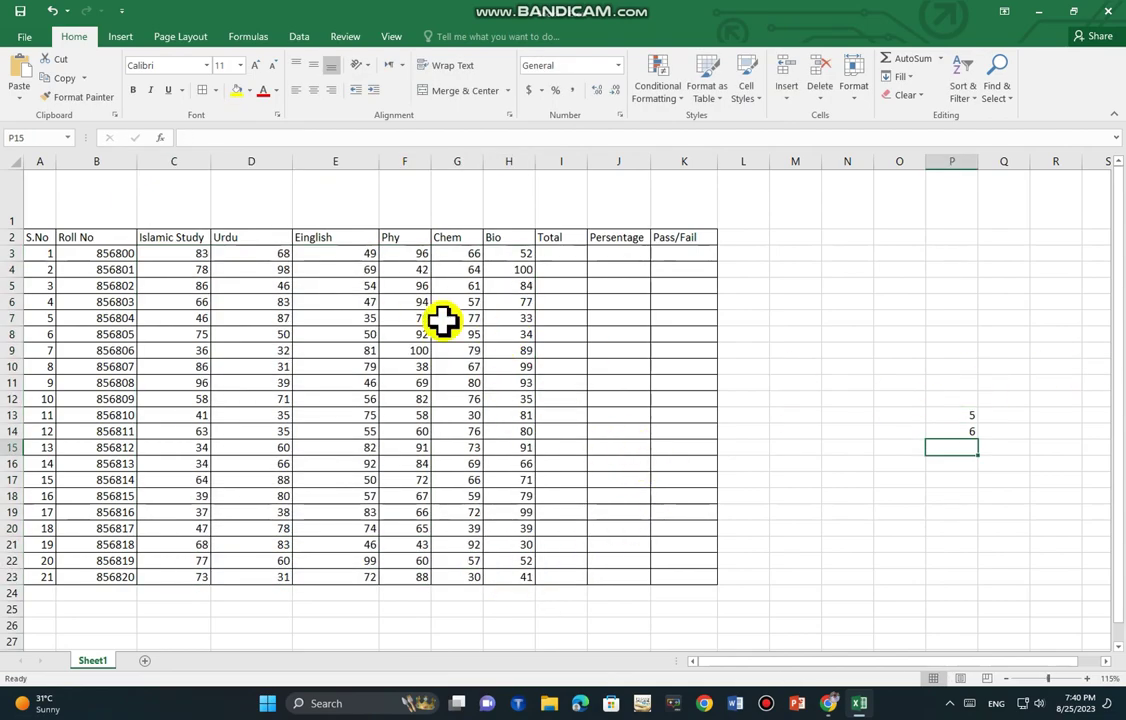
{"action": "left_click_drag", "start_coordinate": [955, 414], "coordinate": [952, 432]}
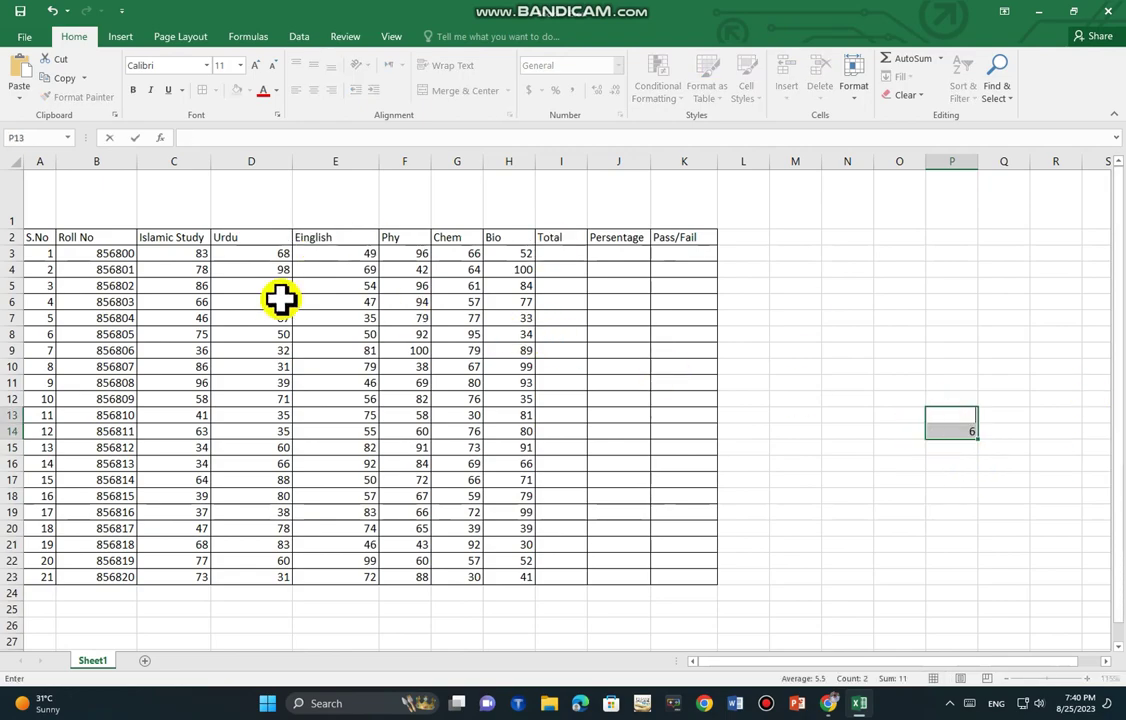
{"action": "left_click", "coordinate": [173, 256]}
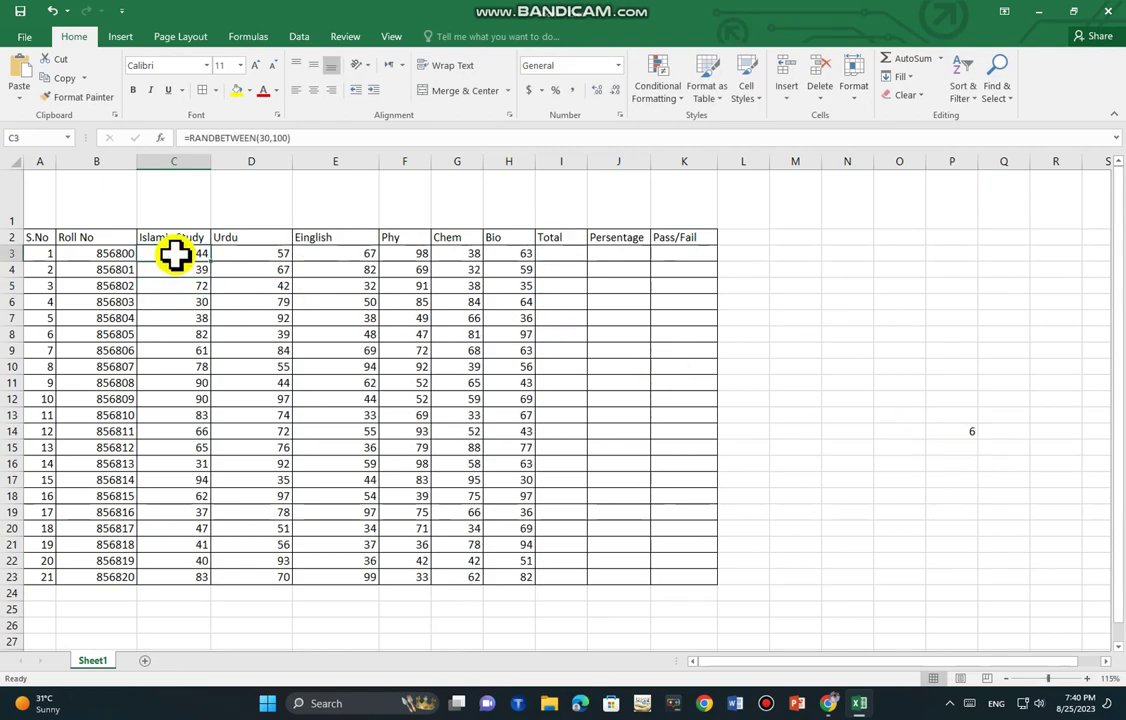
Step: Copy the marks in C3:H23 and paste them back as values only
{"action": "key", "text": "ctrl+c"}
{"action": "left_click_drag", "start_coordinate": [175, 256], "coordinate": [513, 575]}
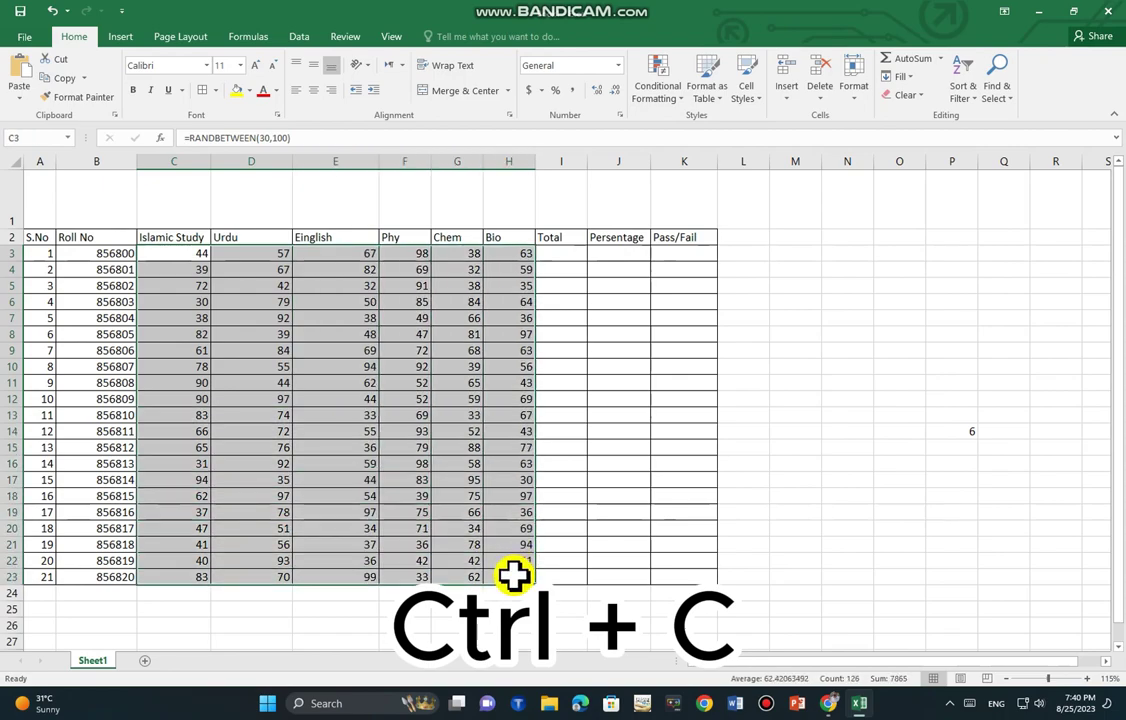
{"action": "key", "text": "ctrl+c"}
{"action": "key", "text": "ctrl+alt+v"}
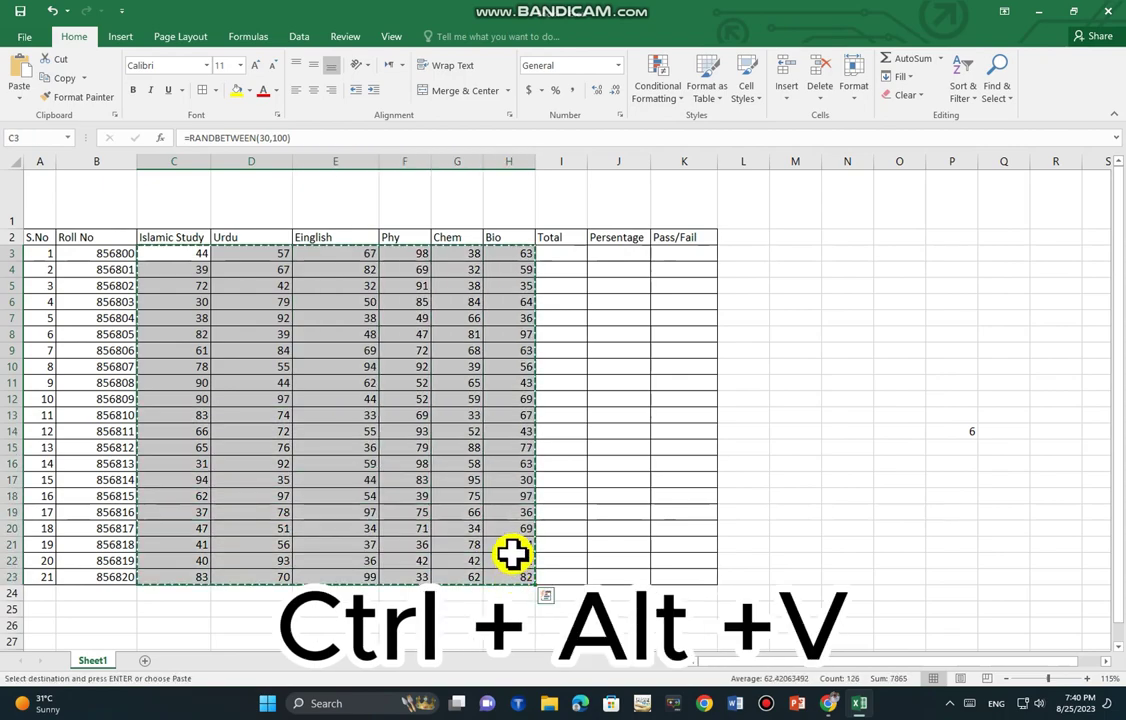
{"action": "key", "text": "ctrl+alt+v"}
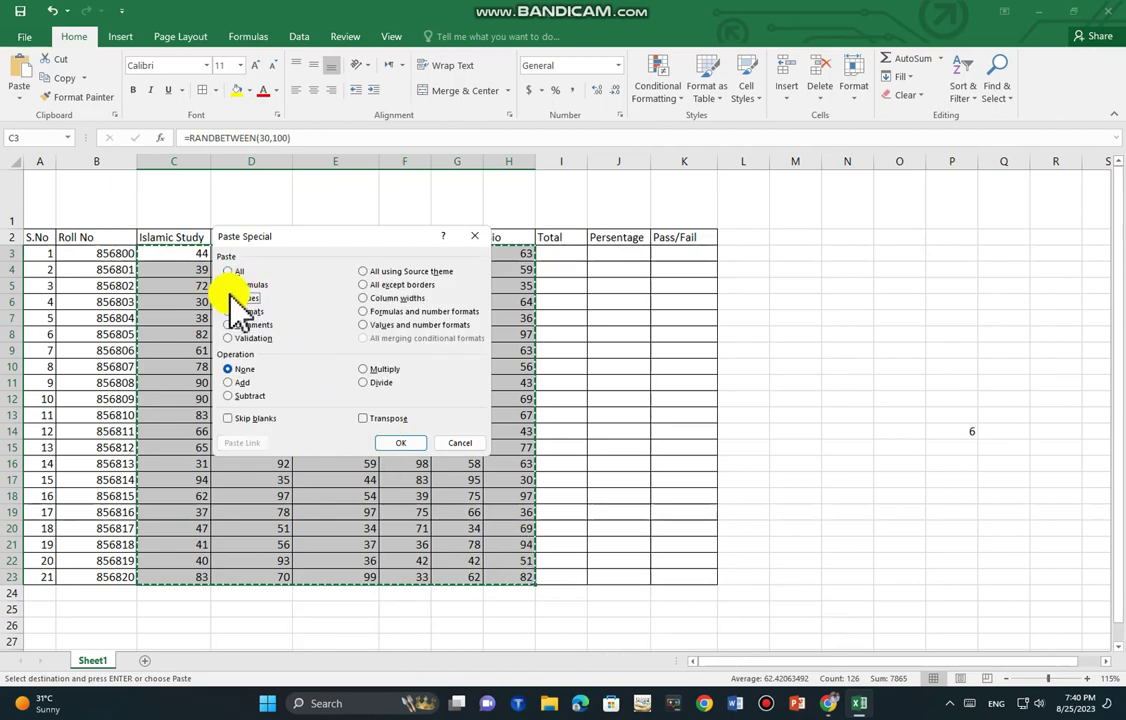
{"action": "left_click", "coordinate": [245, 298]}
{"action": "left_click", "coordinate": [416, 446]}
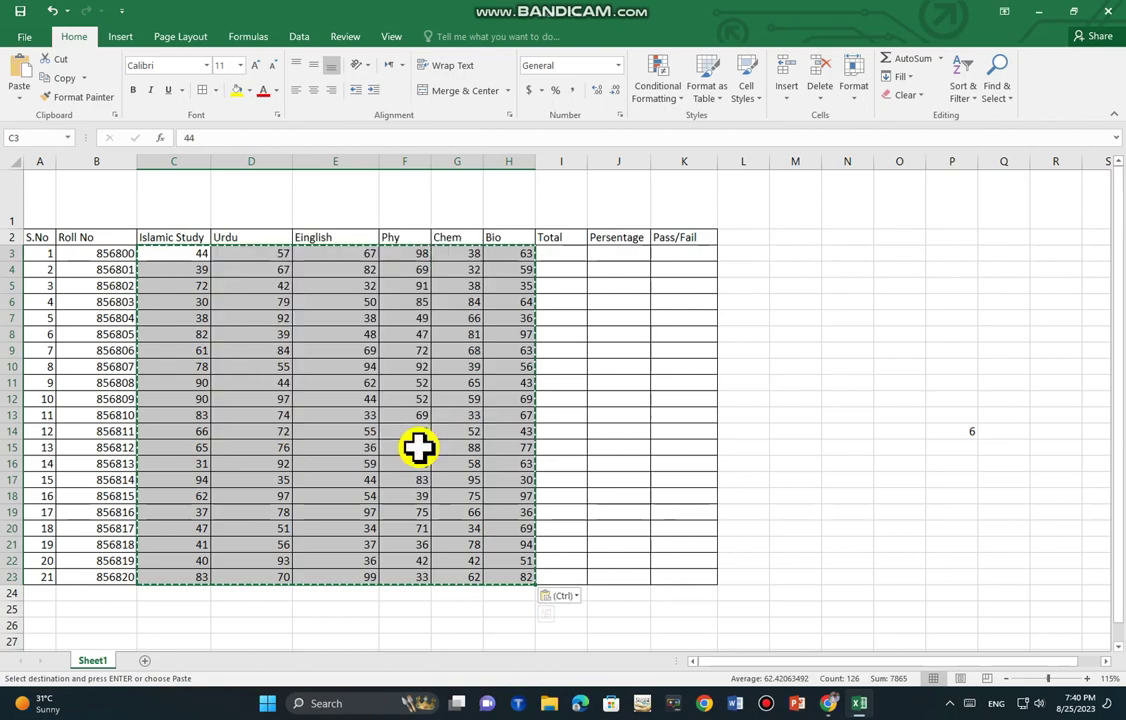
Step: Clear the scratch test entries in O17 and P14 beside the table
{"action": "left_click", "coordinate": [915, 479]}
{"action": "type", "text": "87"}
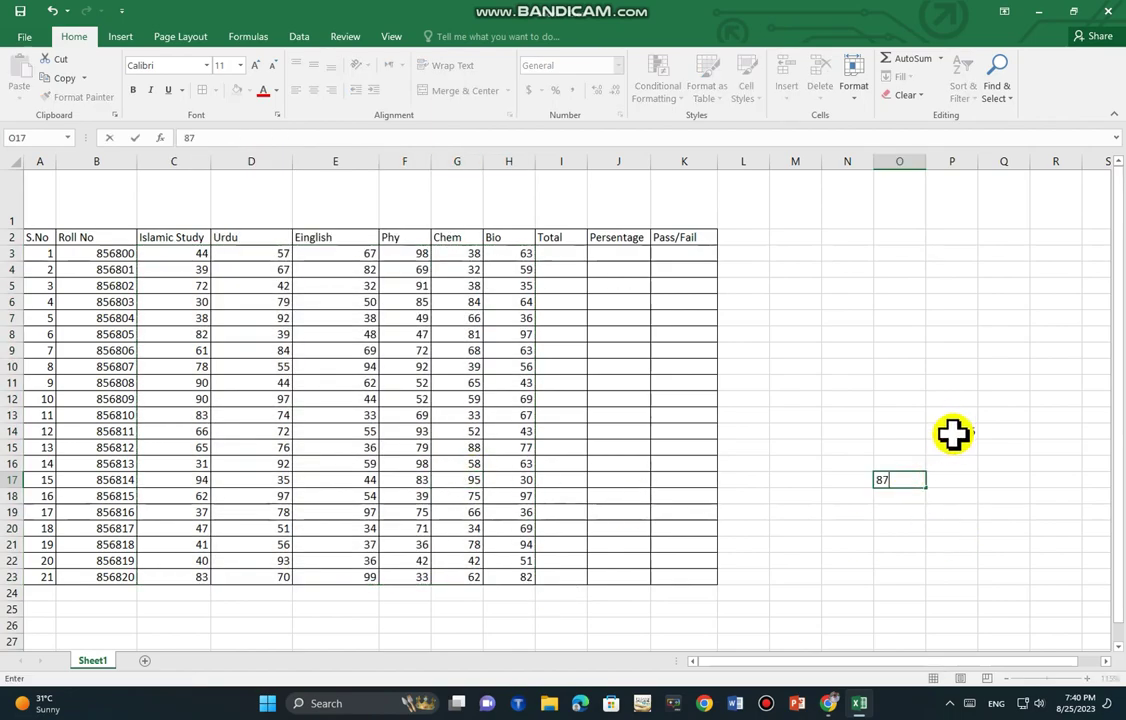
{"action": "key", "text": "Return"}
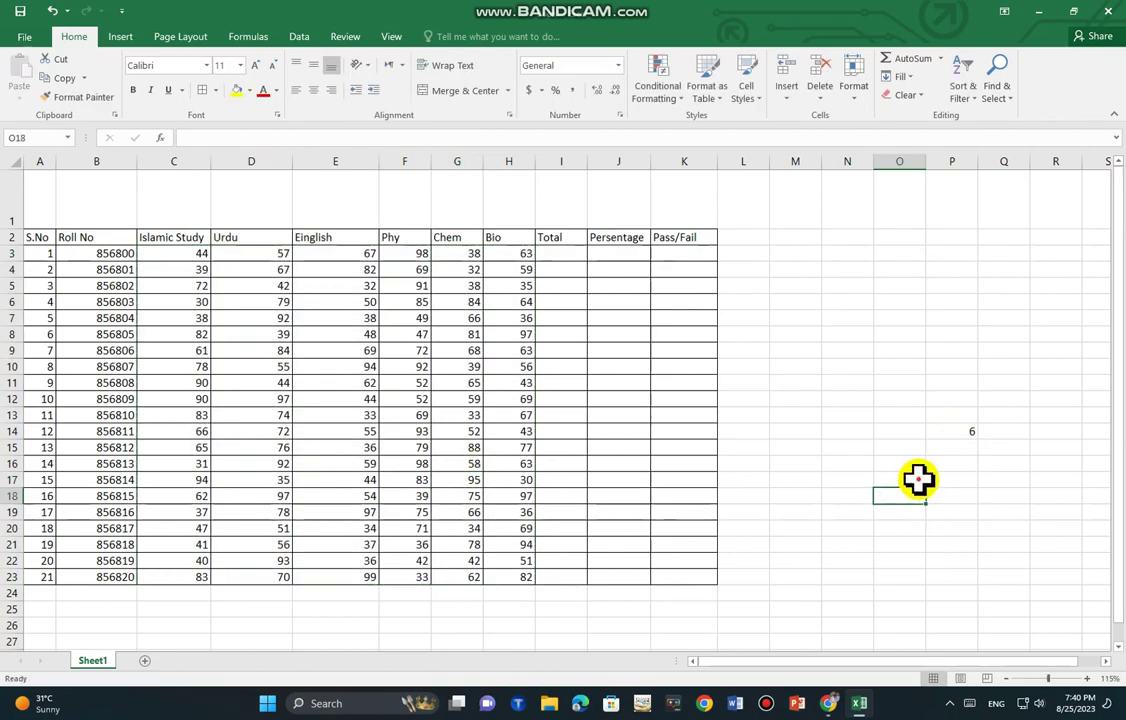
{"action": "left_click", "coordinate": [920, 478]}
{"action": "left_click", "coordinate": [961, 430]}
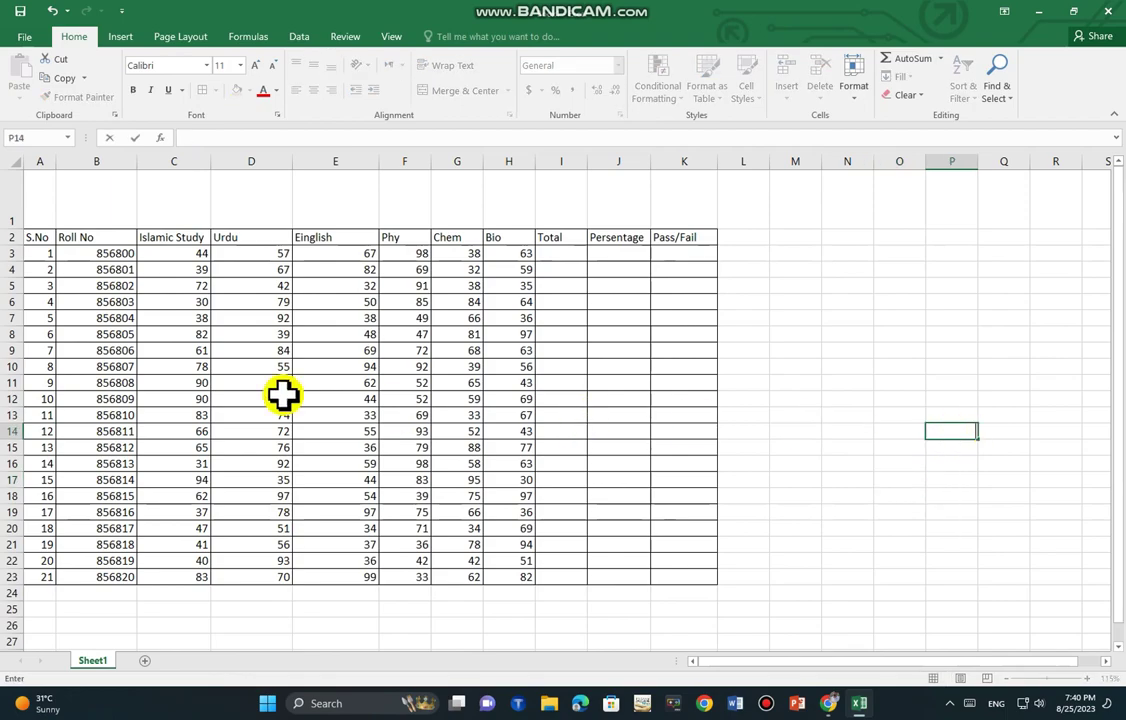
{"action": "left_click", "coordinate": [553, 256]}
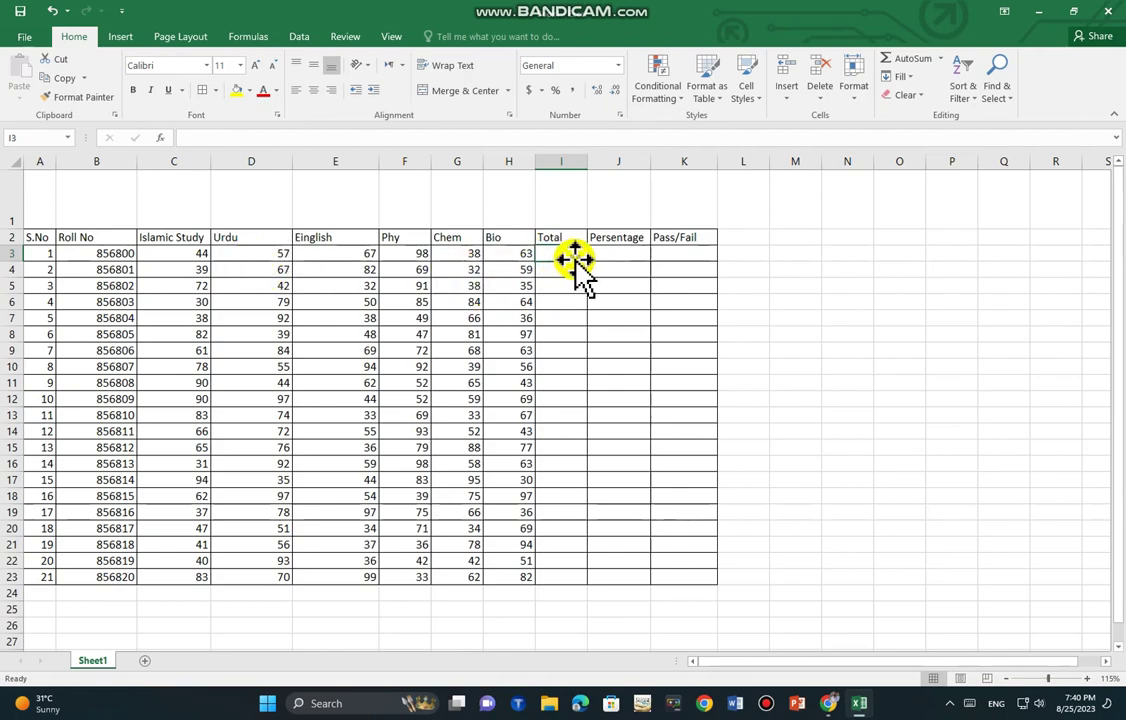
Step: AutoSum the first student's marks into I3 and fill =SUM(C3:H3) down to I23
{"action": "left_click_drag", "start_coordinate": [195, 254], "coordinate": [501, 256]}
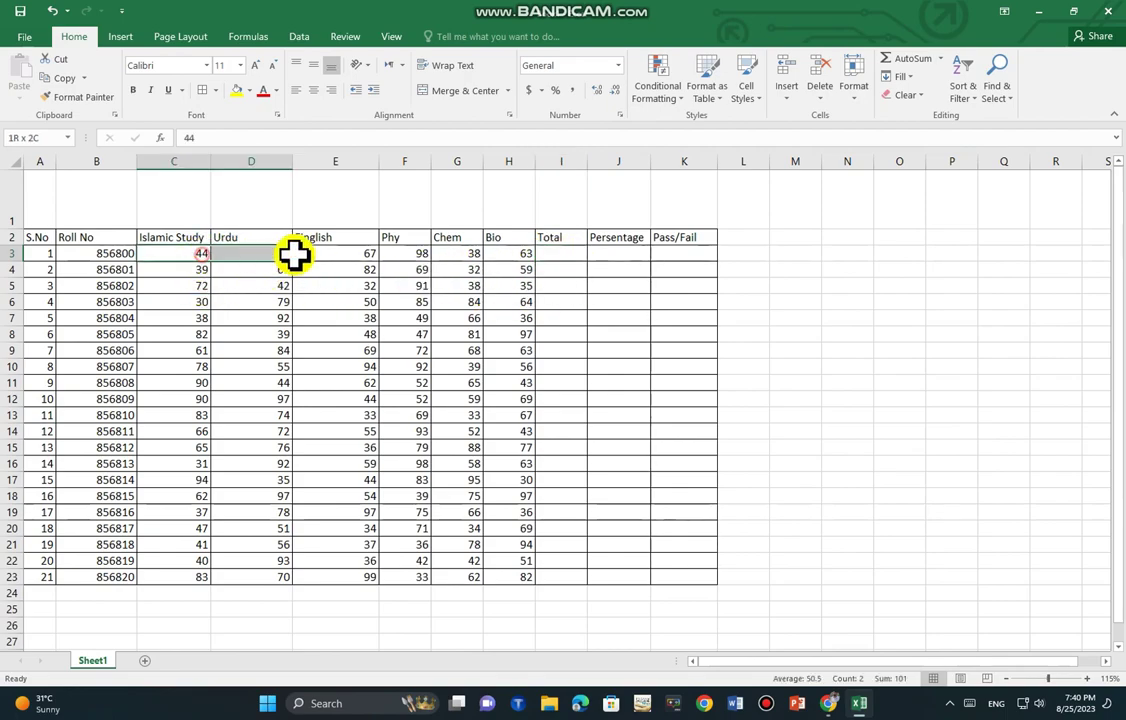
{"action": "left_click", "coordinate": [903, 58]}
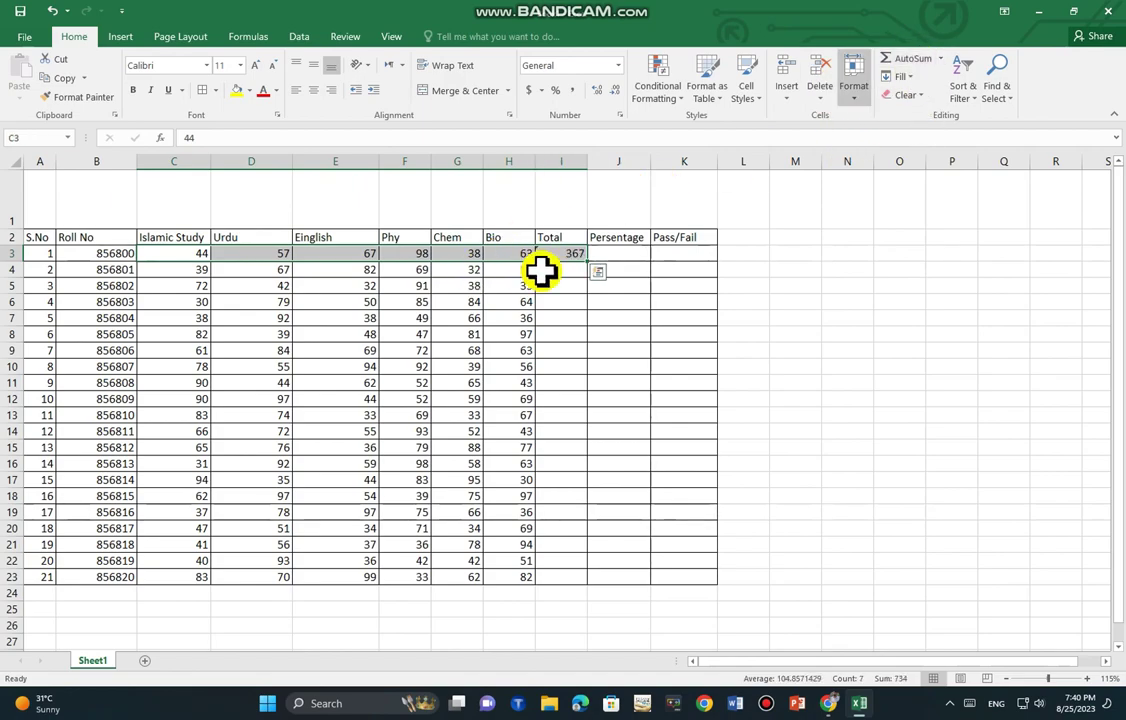
{"action": "left_click", "coordinate": [572, 253]}
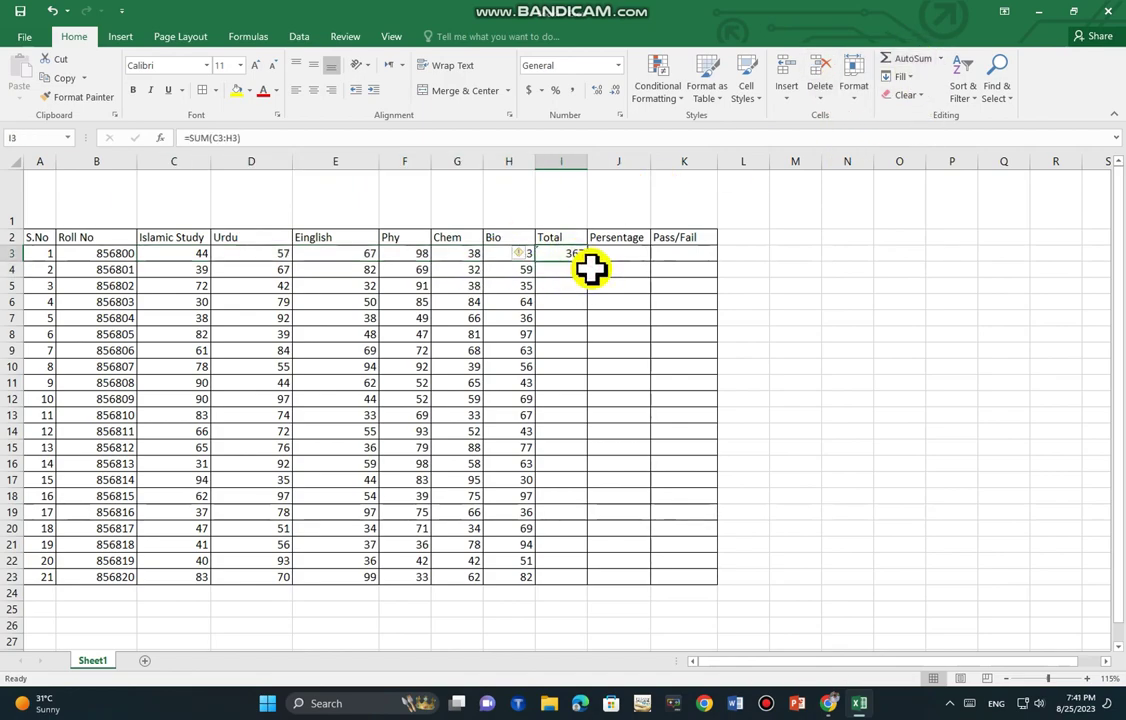
{"action": "left_click_drag", "start_coordinate": [588, 262], "coordinate": [583, 582]}
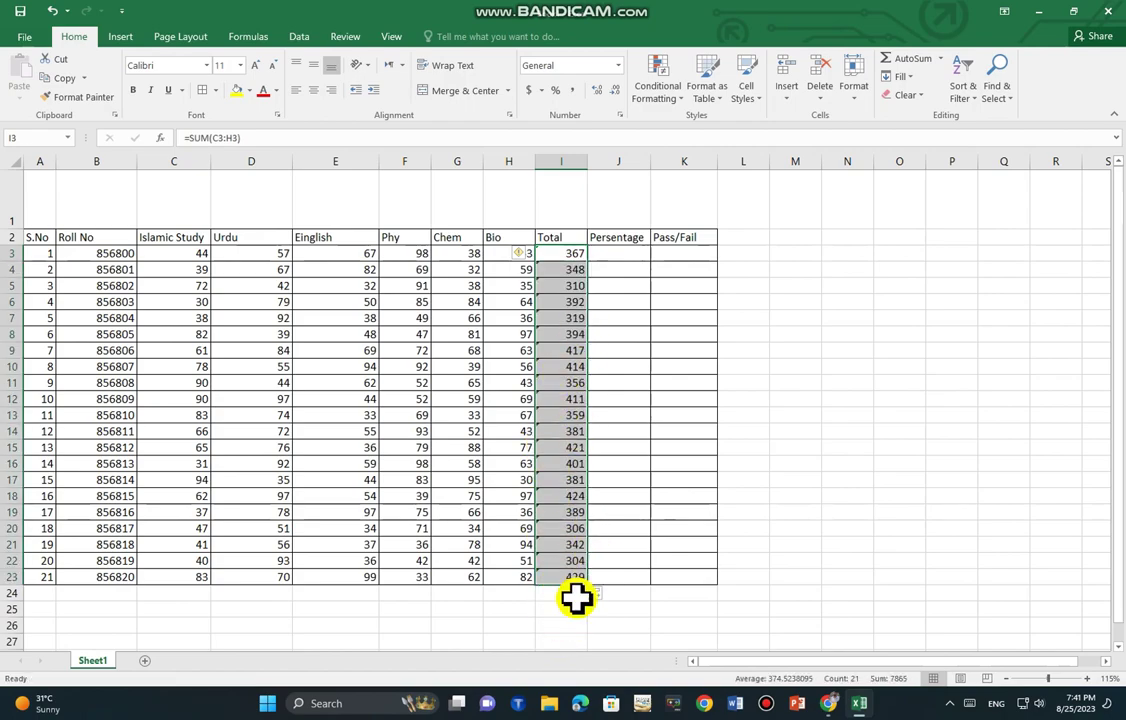
{"action": "left_click", "coordinate": [561, 624]}
{"action": "left_click", "coordinate": [600, 257]}
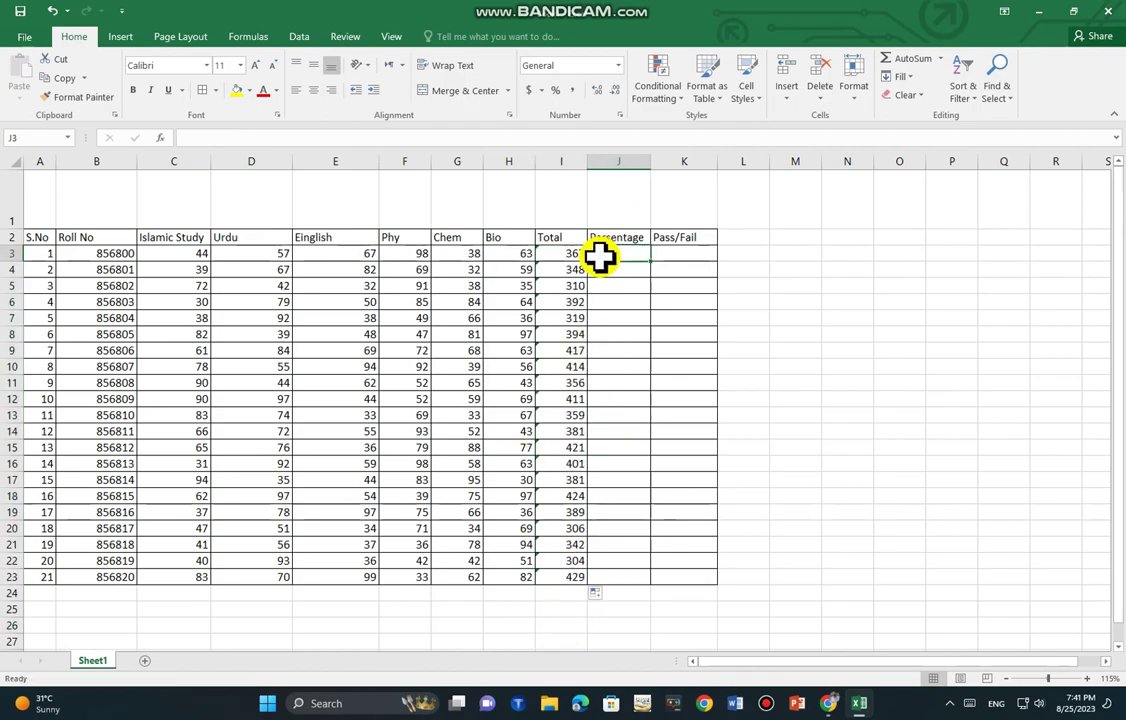
Step: Enter =I3/500*100 in J3, giving the first student's percentage of 73.4
{"action": "type", "text": "="}
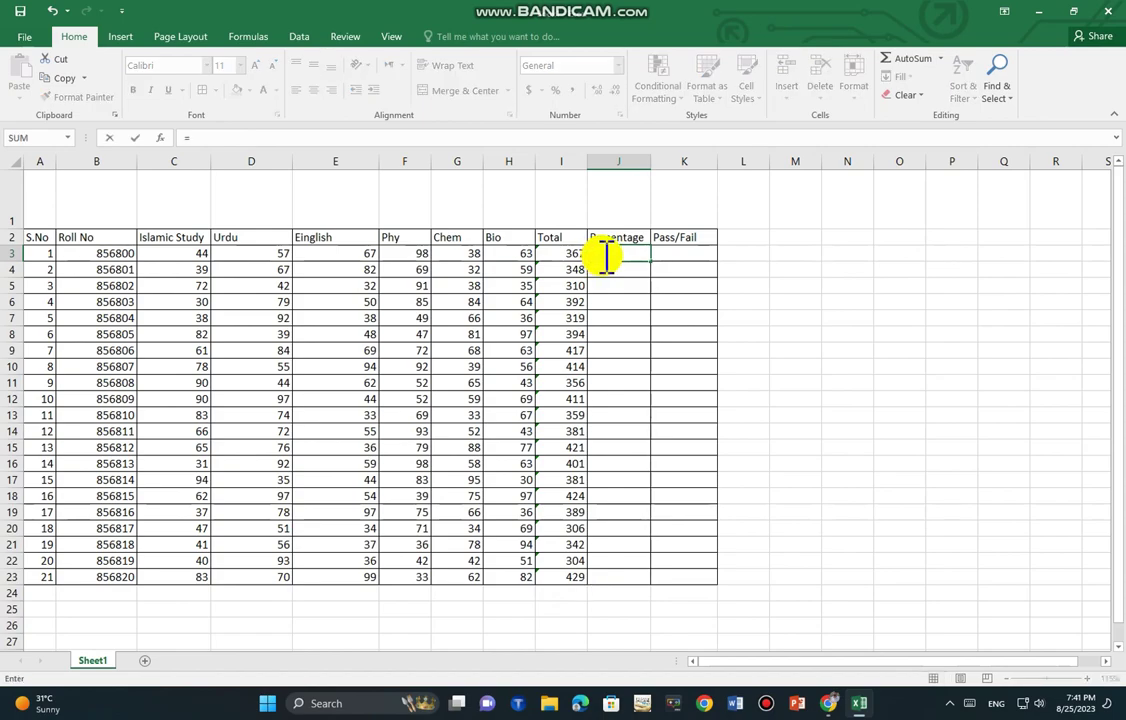
{"action": "left_click", "coordinate": [572, 254]}
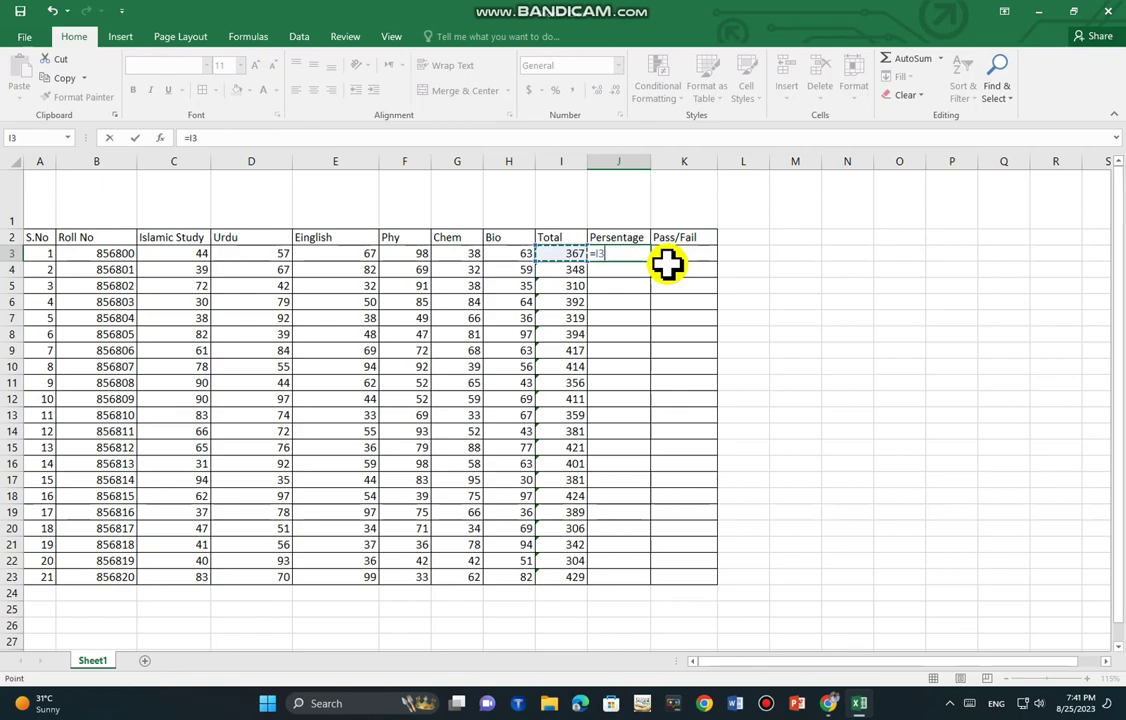
{"action": "type", "text": "5/5"}
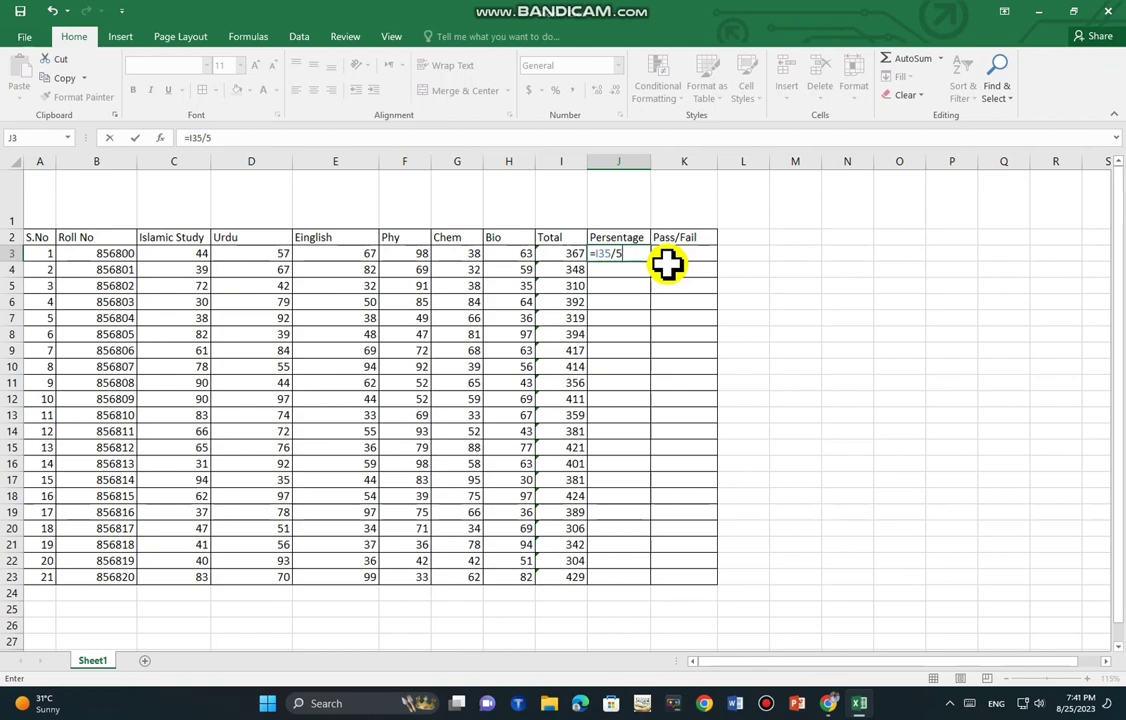
{"action": "left_click", "coordinate": [610, 254]}
{"action": "key", "text": "BackSpace"}
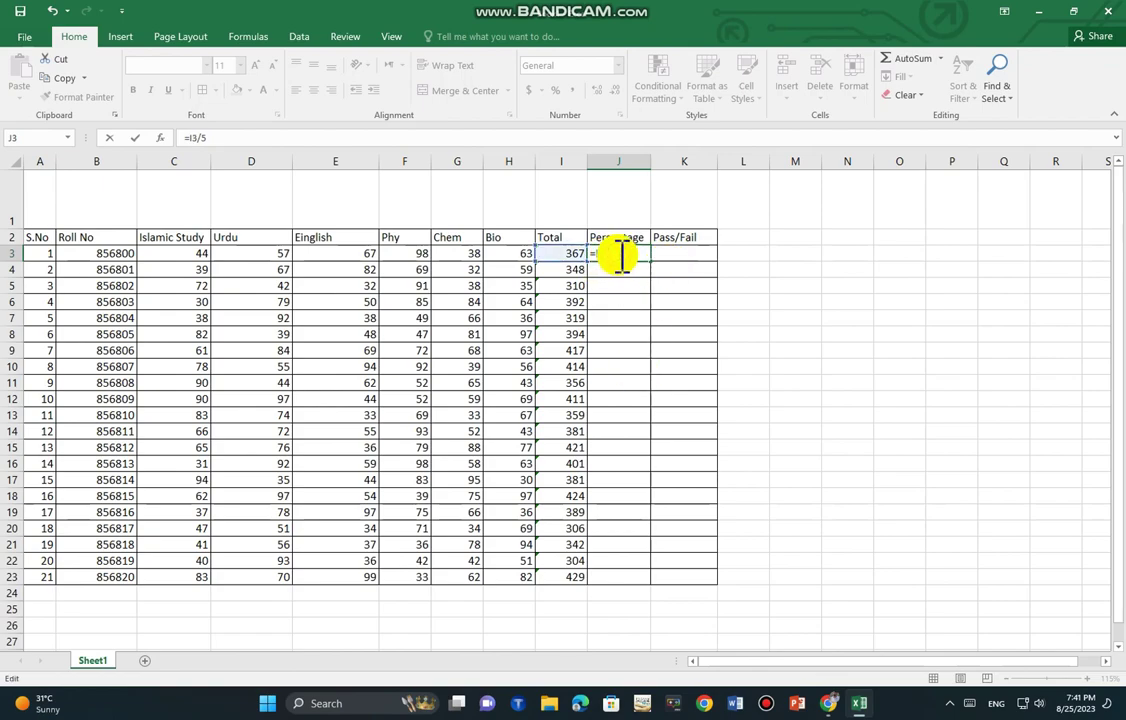
{"action": "type", "text": "00*100"}
{"action": "key", "text": "Return"}
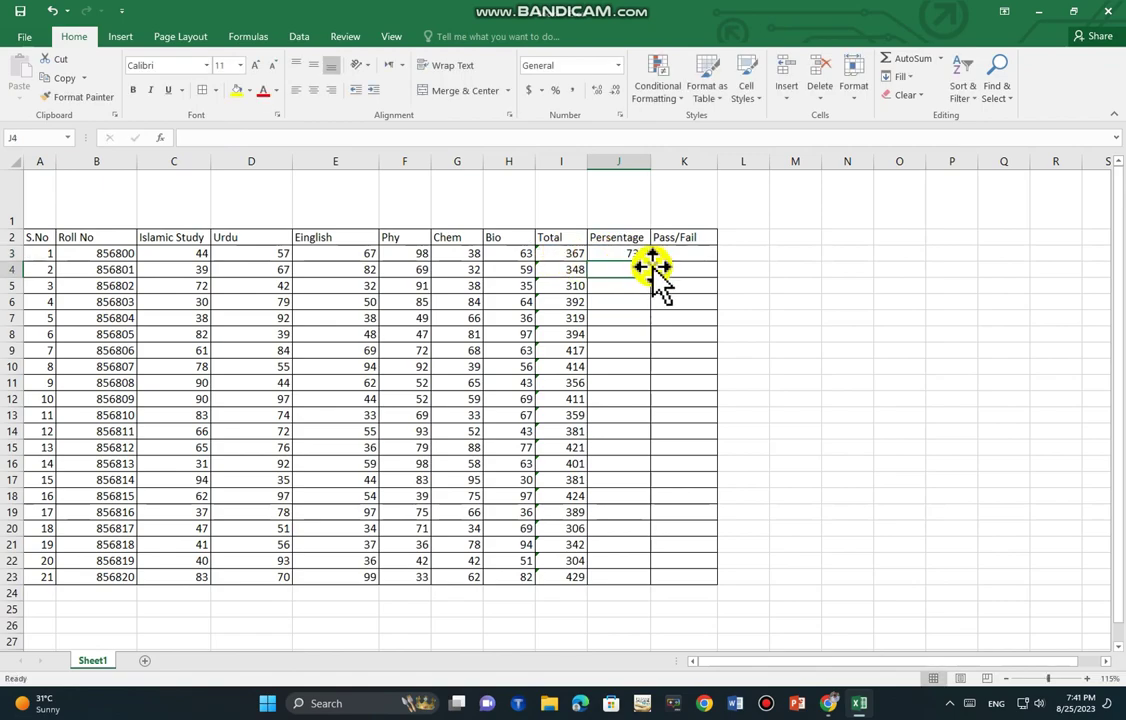
{"action": "left_click", "coordinate": [641, 254]}
Step: Fill the percentage formula down to J23, undoing Percent Style to keep plain numbers
{"action": "left_click_drag", "start_coordinate": [650, 261], "coordinate": [621, 578]}
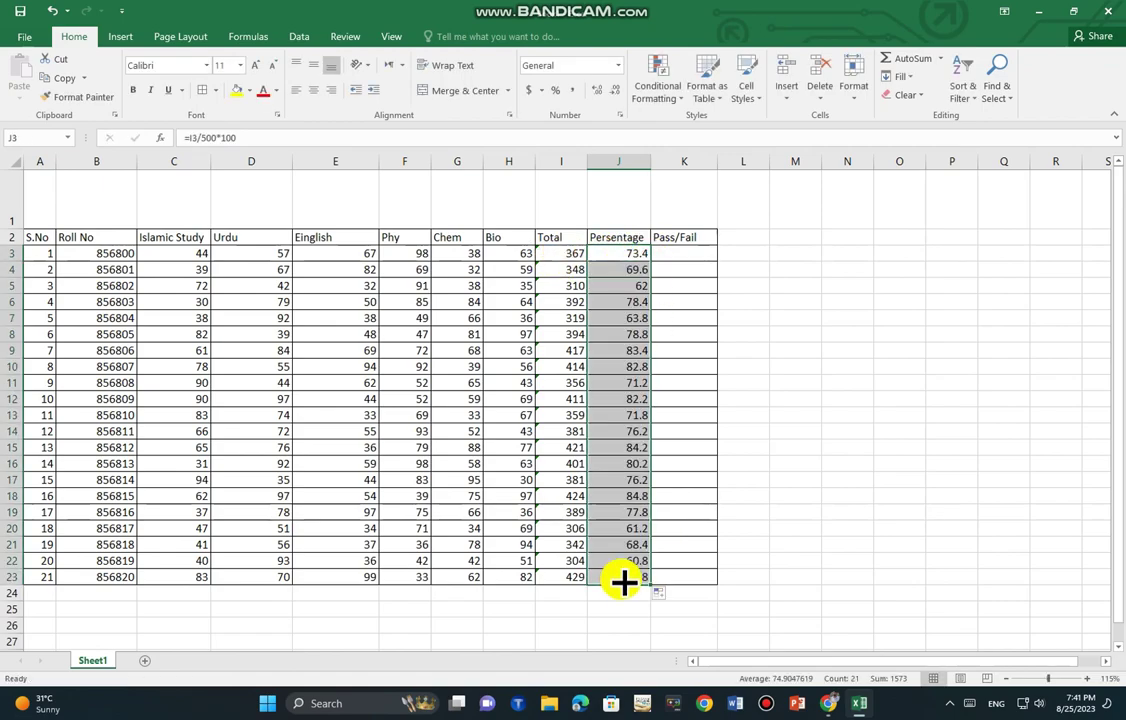
{"action": "left_click", "coordinate": [548, 91]}
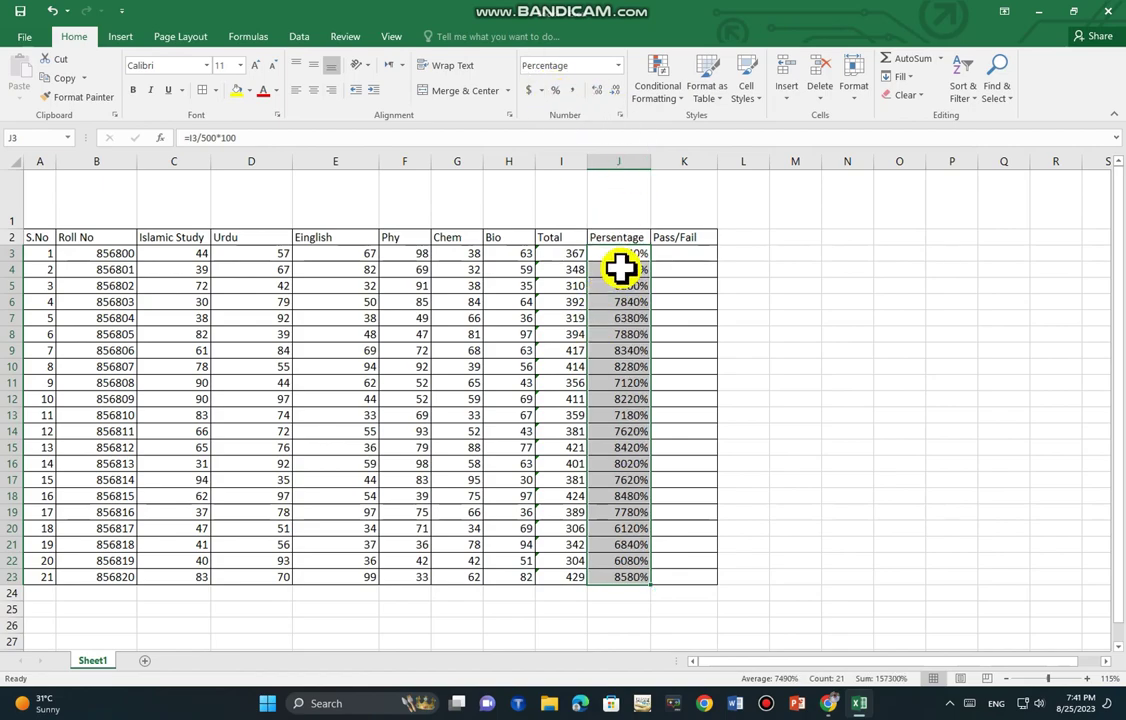
{"action": "left_click", "coordinate": [624, 544]}
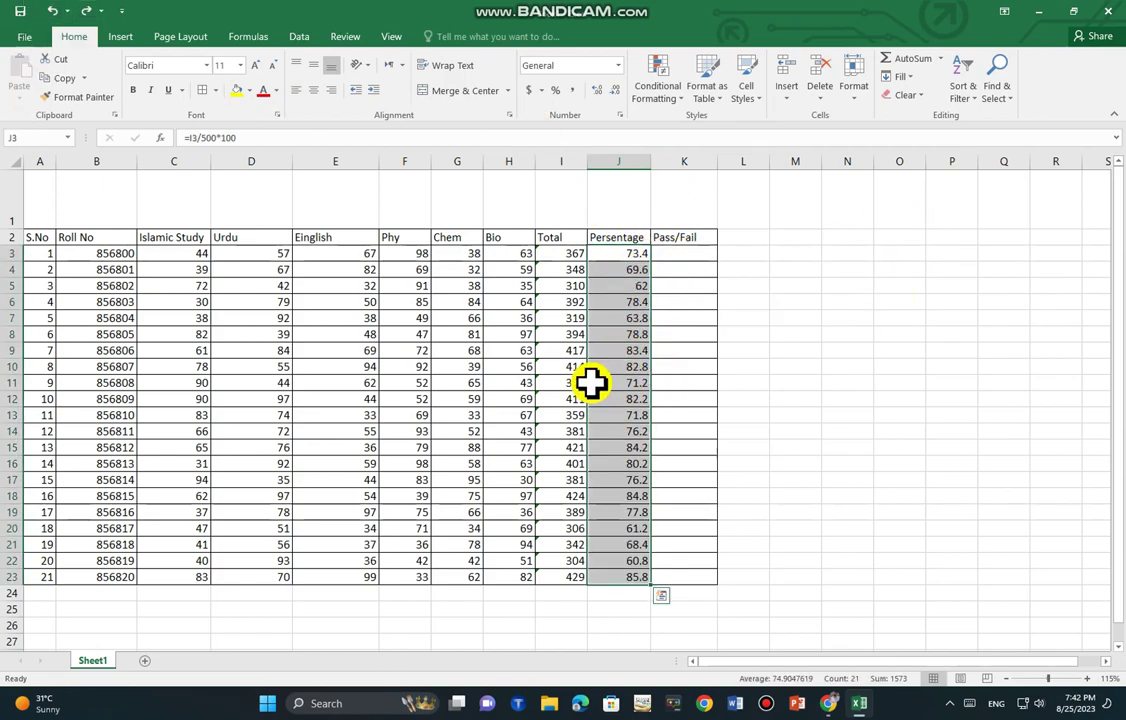
{"action": "left_click", "coordinate": [688, 257]}
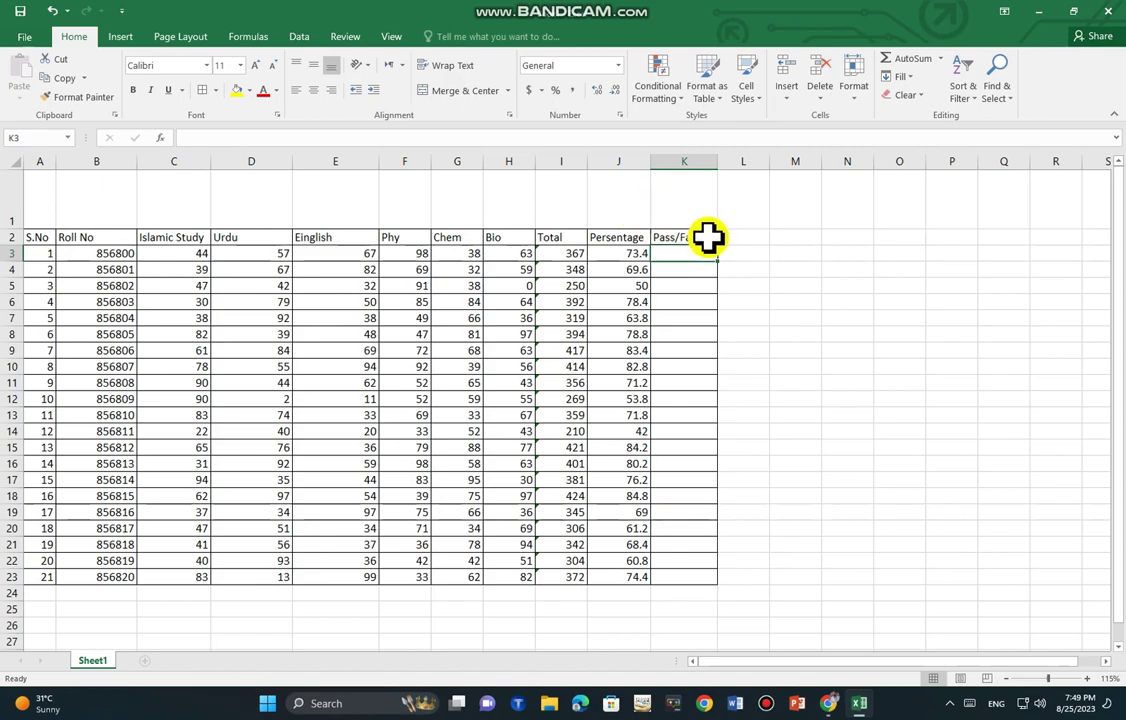
Step: Enter =IF(I3>=300,"Pass","Fail") in K3, marking the first student as Pass
{"action": "type", "text": "="}
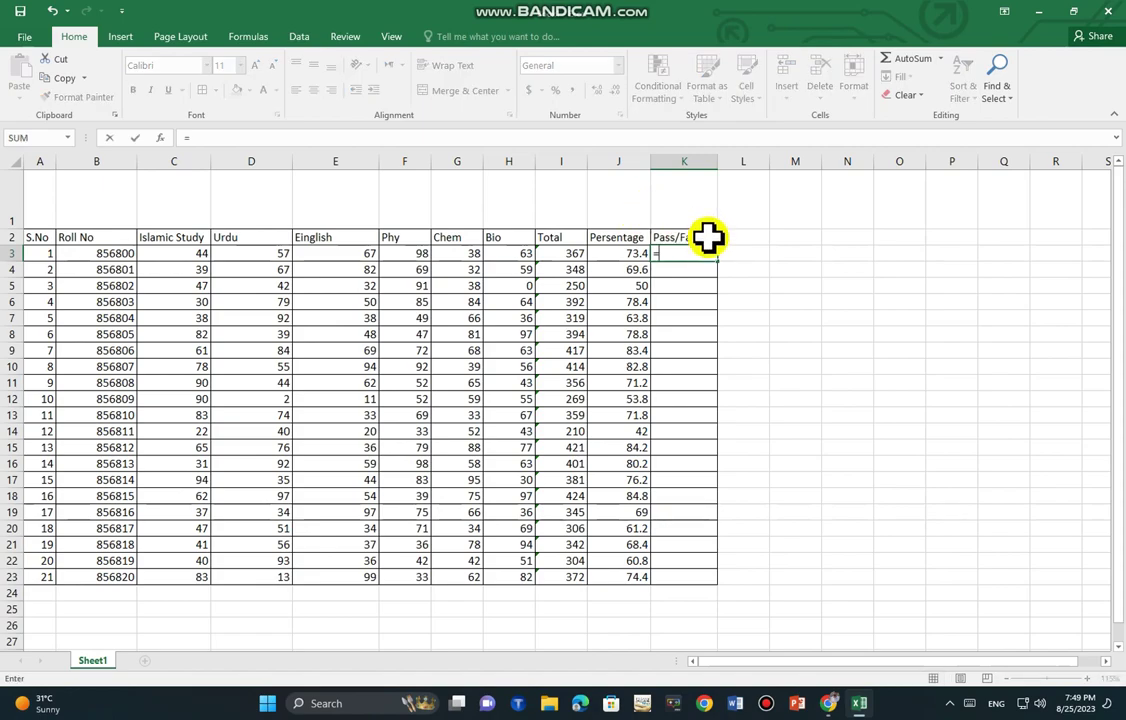
{"action": "type", "text": "if"}
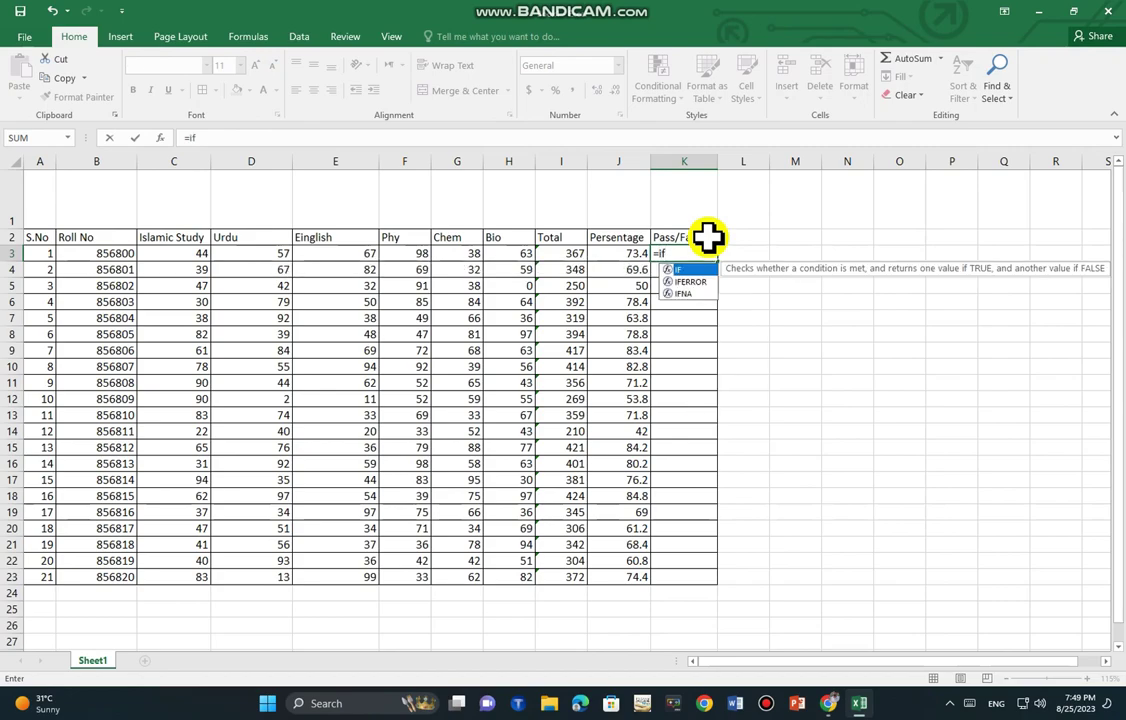
{"action": "double_click", "coordinate": [710, 270]}
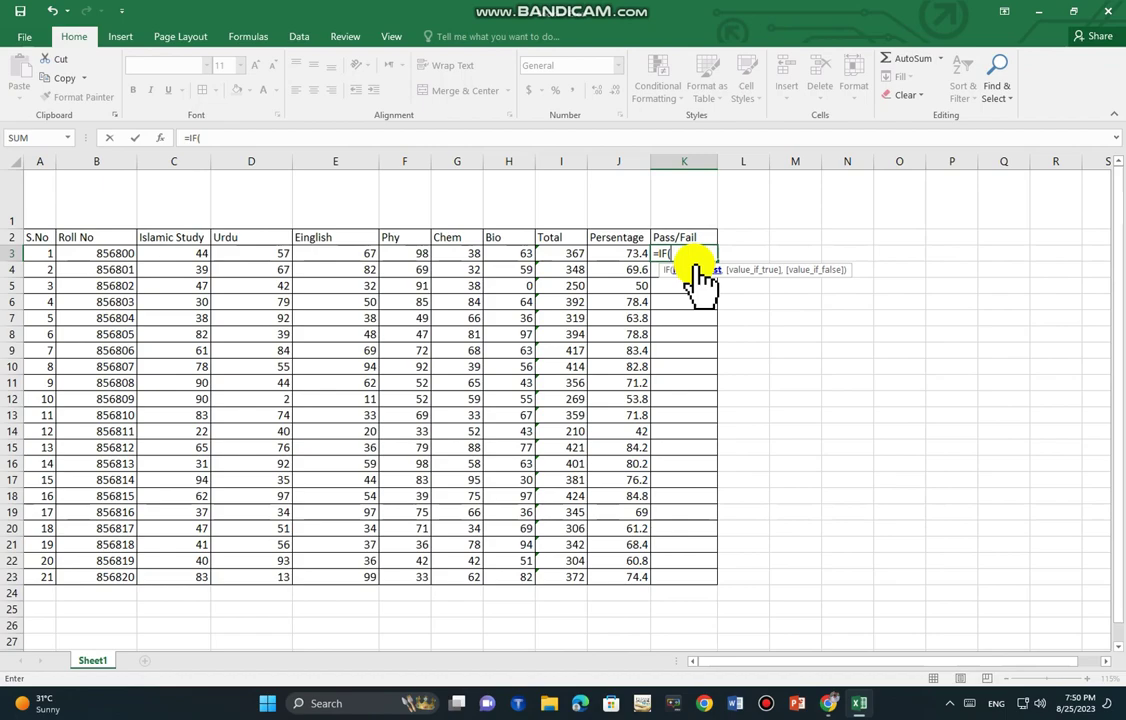
{"action": "left_click", "coordinate": [570, 253]}
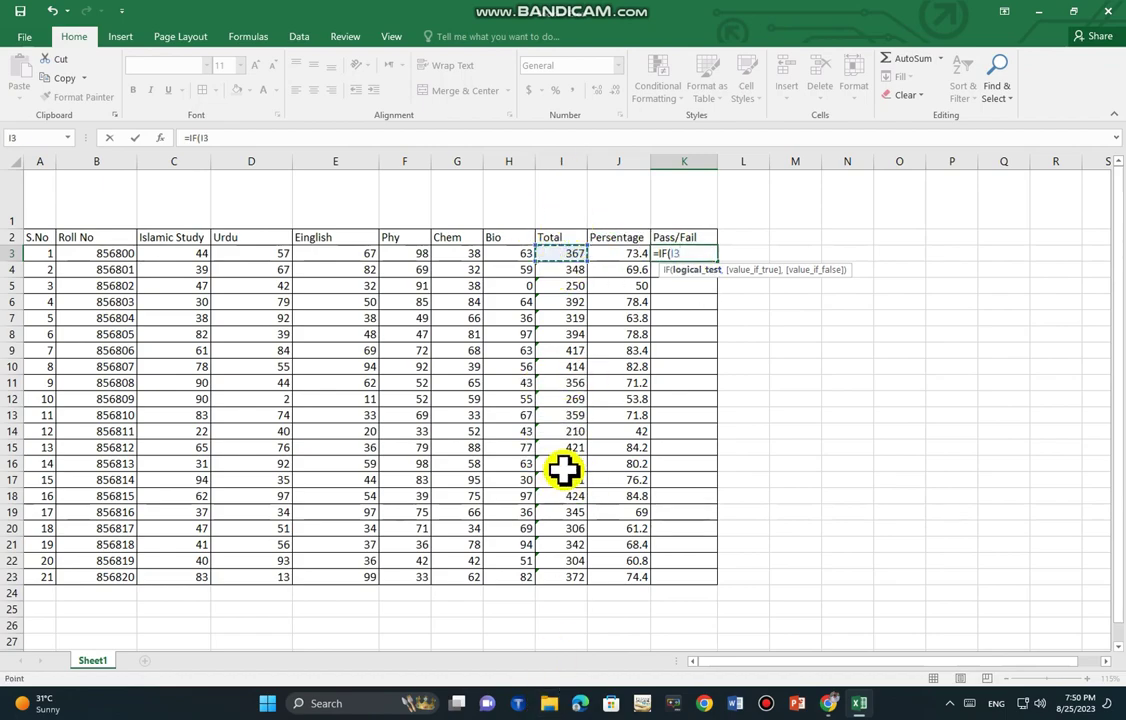
{"action": "left_click", "coordinate": [697, 253]}
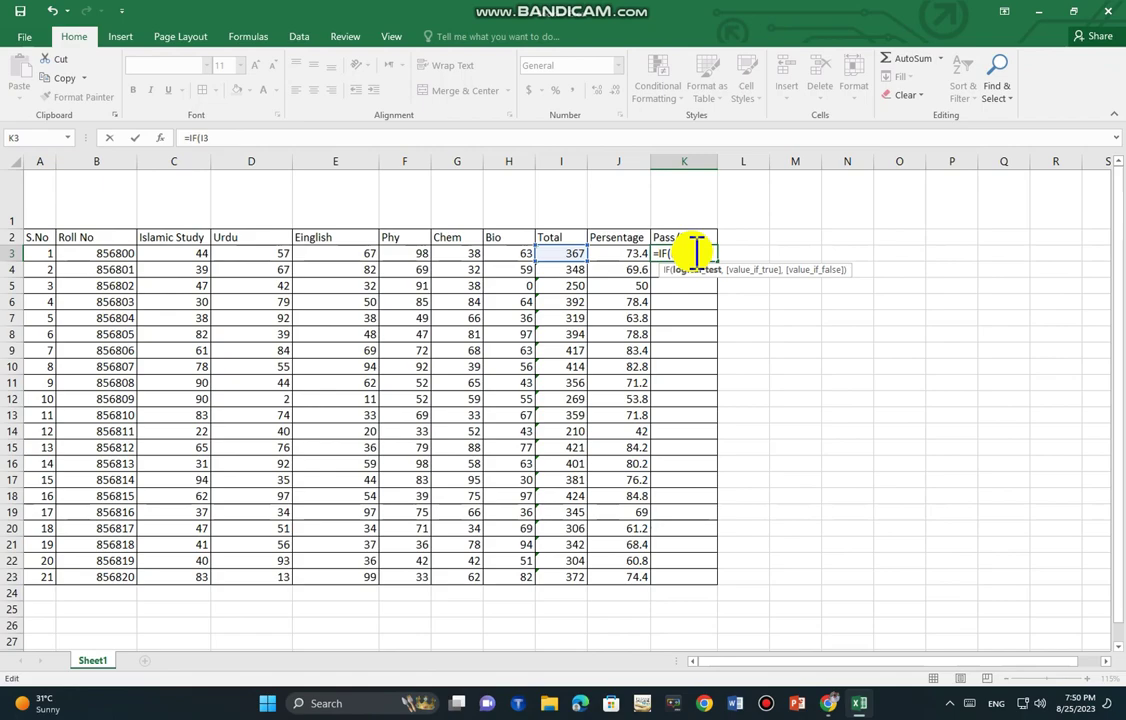
{"action": "type", "text": ".>=3"}
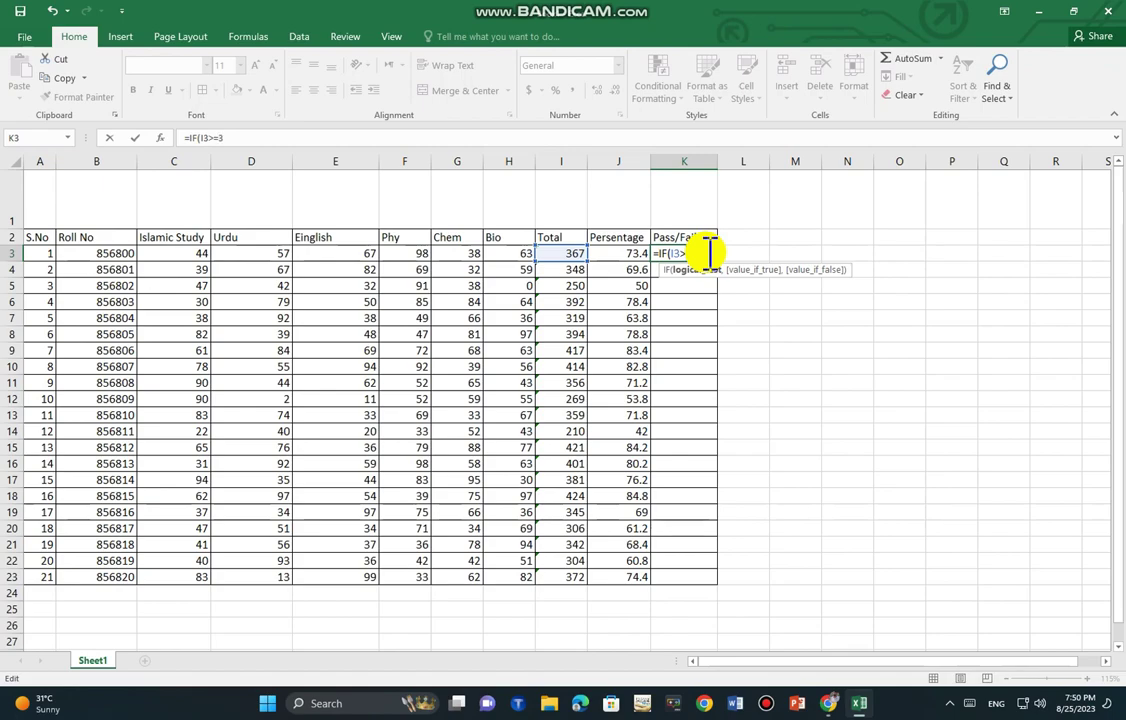
{"action": "type", "text": "00"}
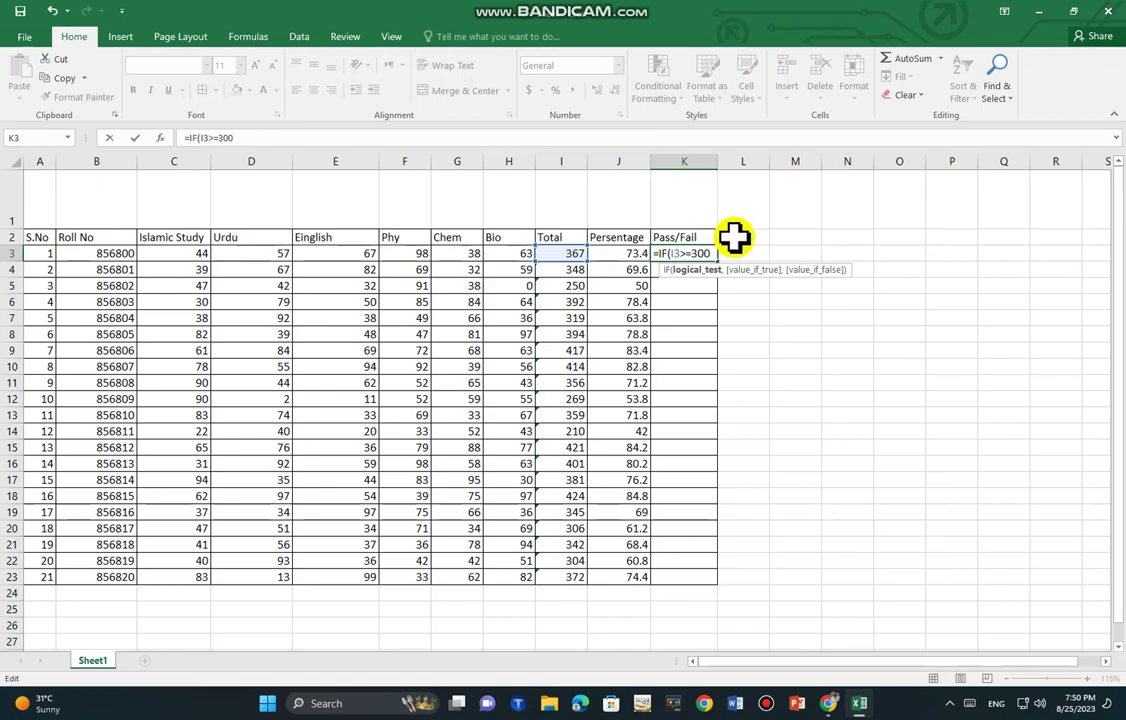
{"action": "type", "text": ","}
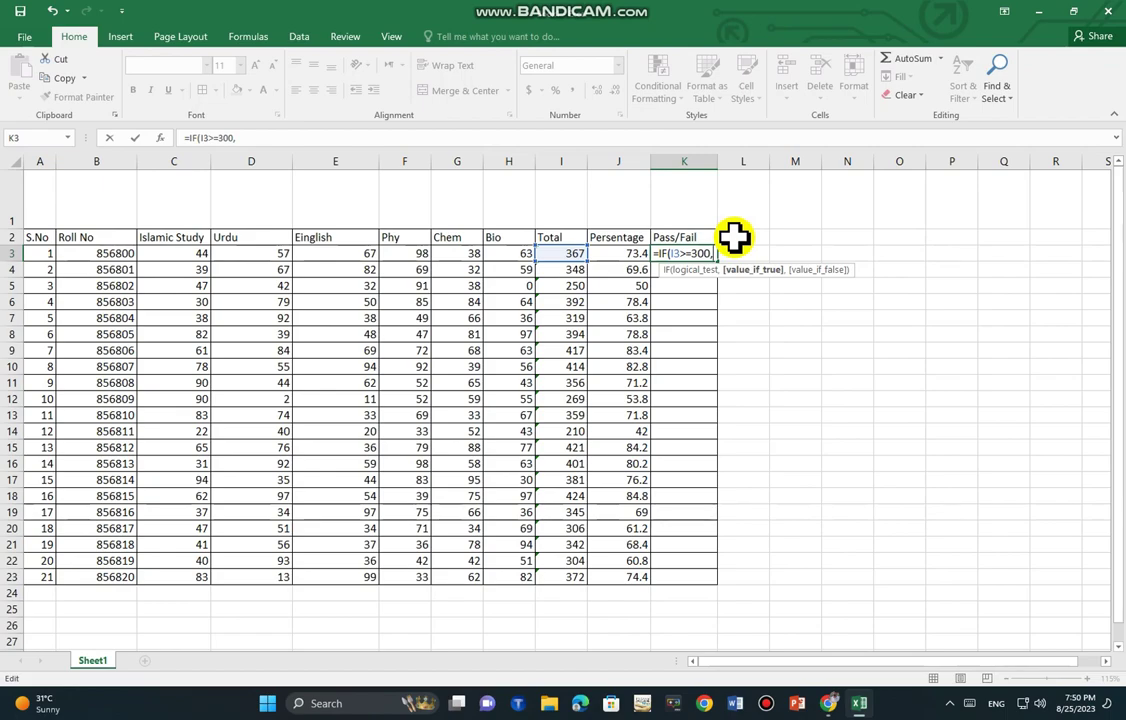
{"action": "type", "text": "\""}
{"action": "type", "text": "Pass\""}
{"action": "type", "text": ","}
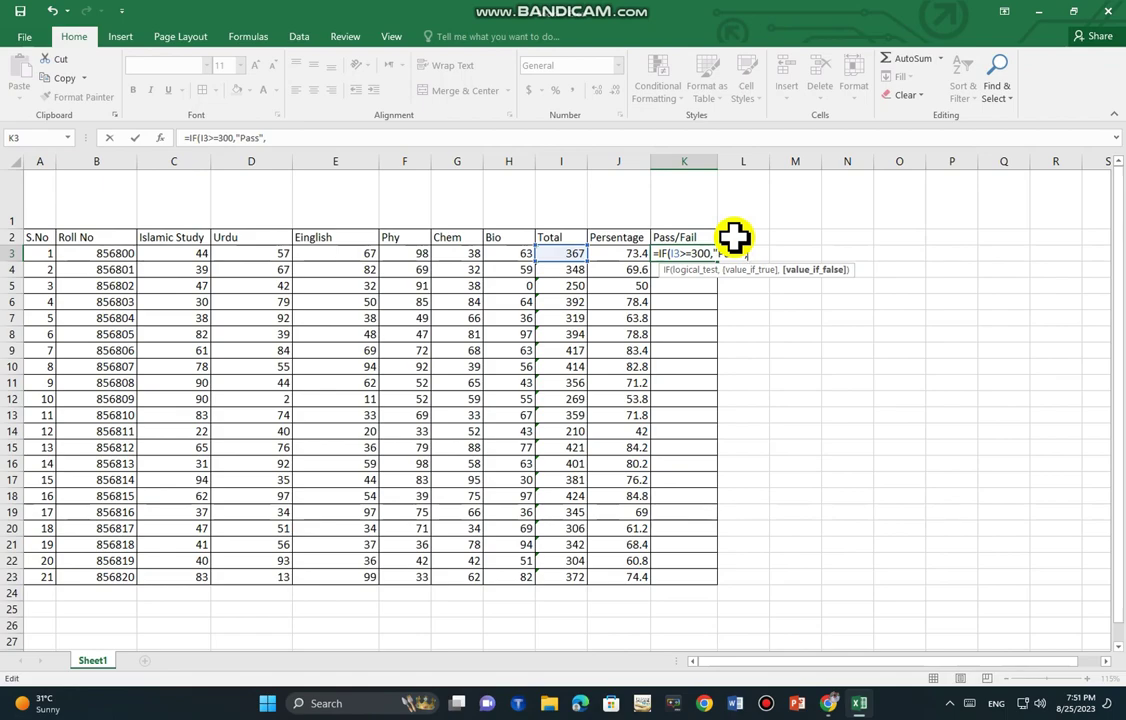
{"action": "type", "text": "\""}
{"action": "type", "text": "Fail"}
{"action": "type", "text": "\")"}
{"action": "key", "text": "Return"}
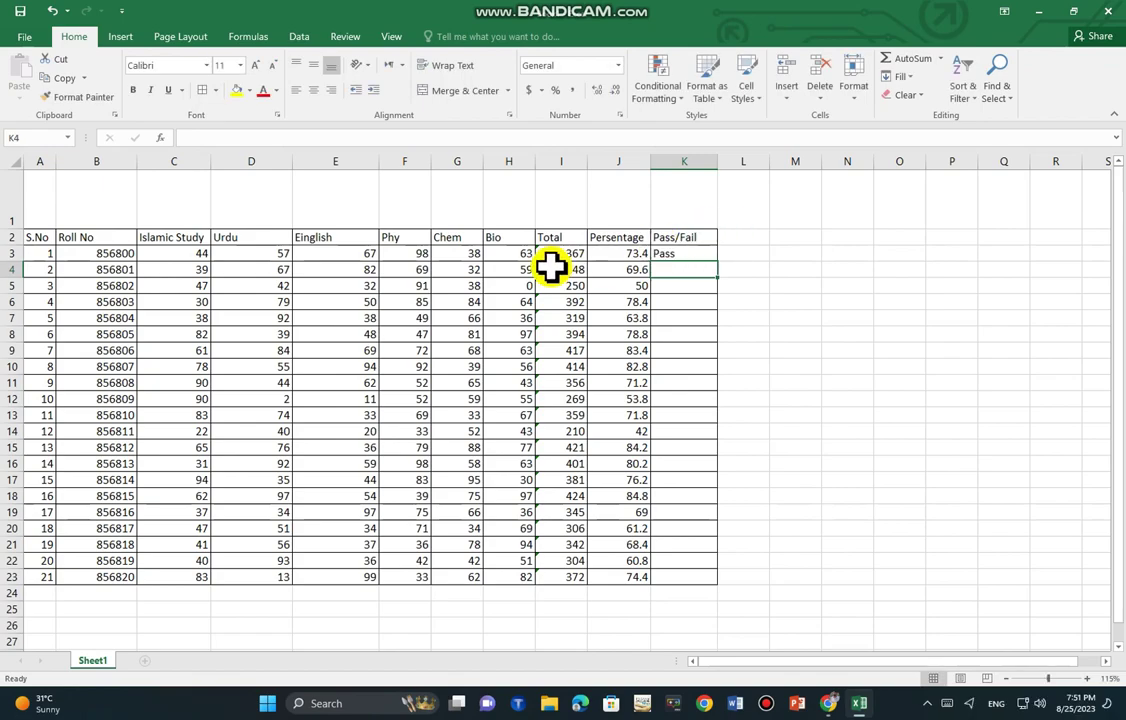
Step: Fill the K3 Pass/Fail formula down to K23, marking totals 250, 269 and 210 as Fail
{"action": "left_click", "coordinate": [708, 253]}
{"action": "left_click_drag", "start_coordinate": [717, 261], "coordinate": [684, 580]}
{"action": "left_click", "coordinate": [862, 302]}
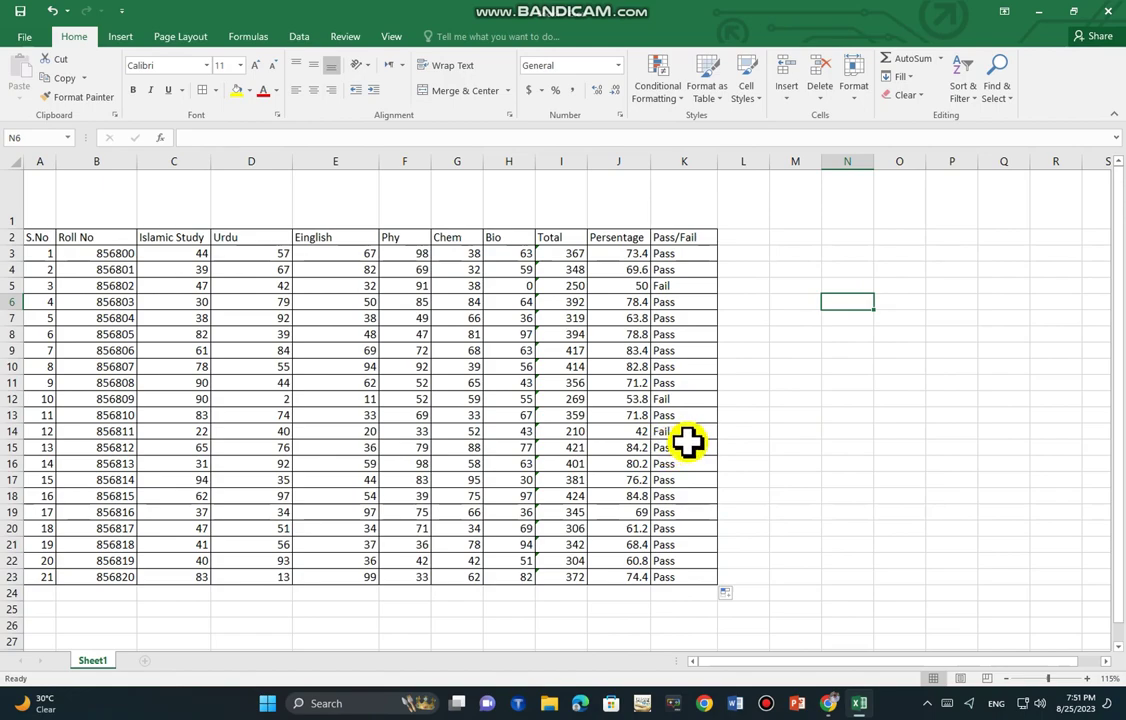
{"action": "scroll", "coordinate": [686, 443], "scroll_direction": "up", "scroll_amount": 1, "text": "ctrl"}
{"action": "scroll", "coordinate": [691, 347], "scroll_direction": "down", "scroll_amount": 3}
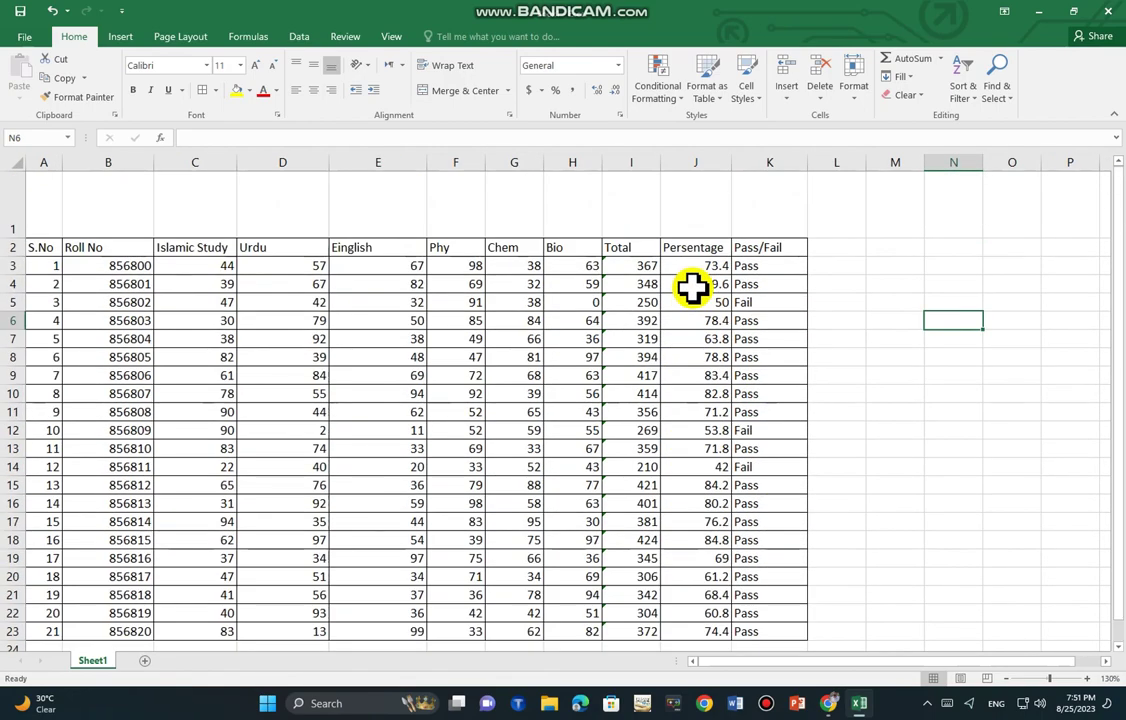
{"action": "scroll", "coordinate": [691, 289], "scroll_direction": "up", "scroll_amount": 3}
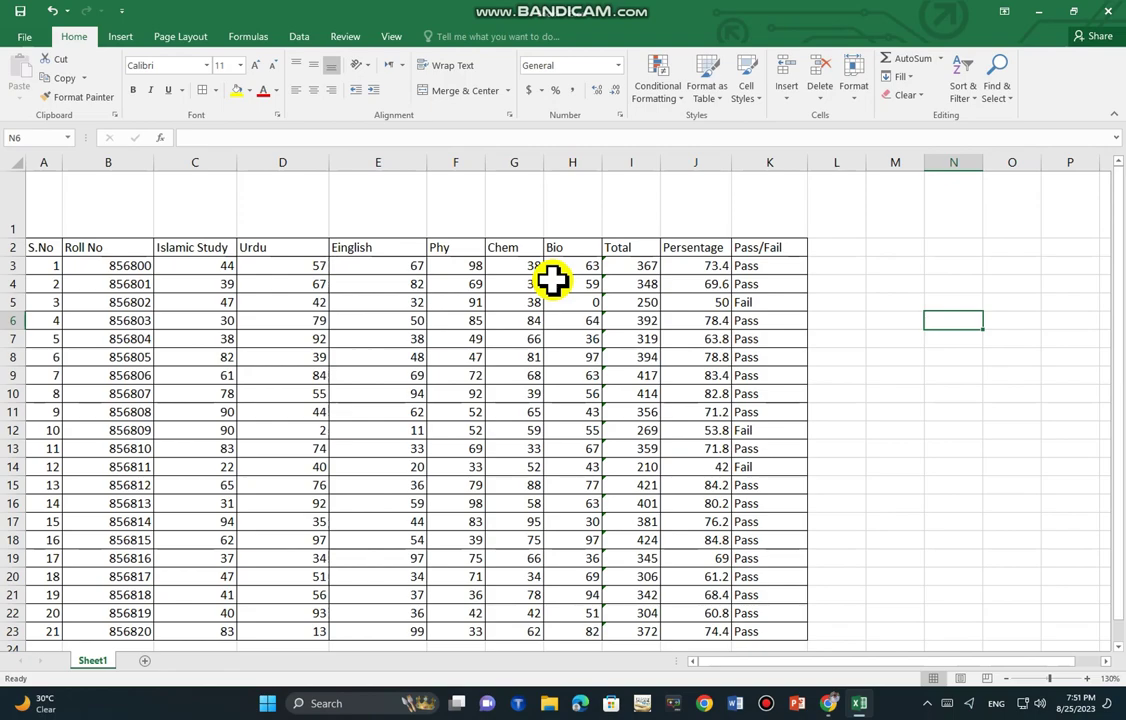